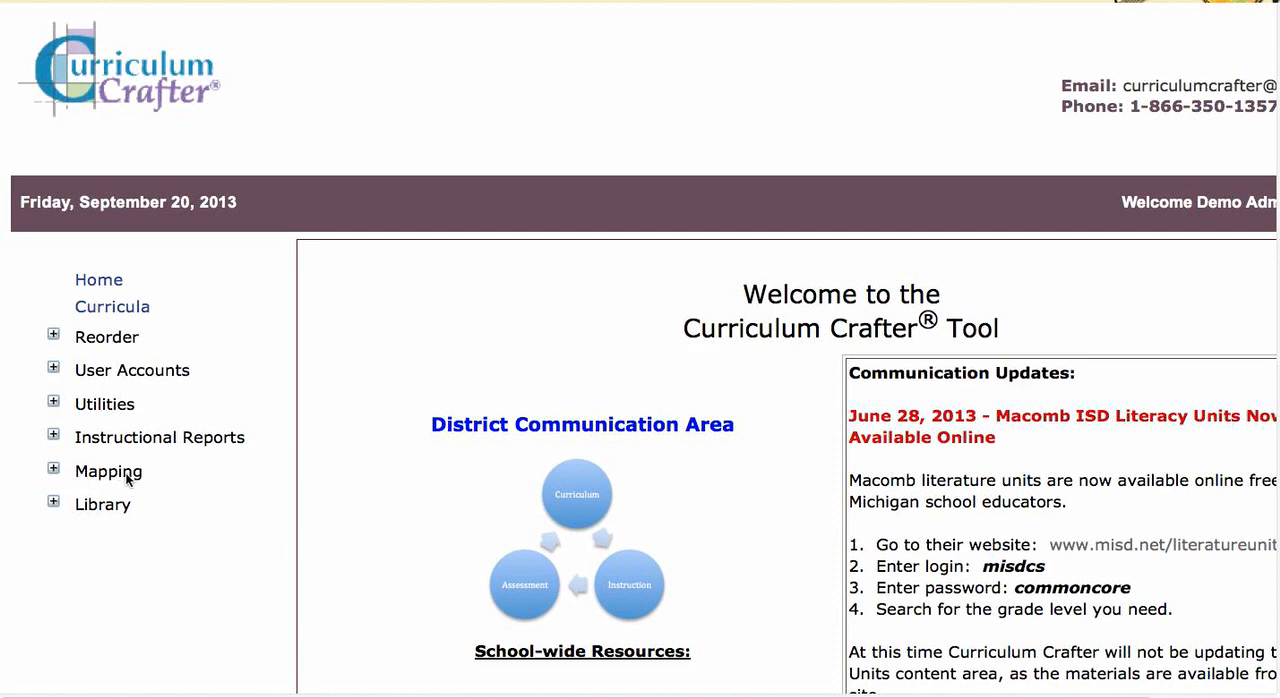
Step: Open the unit/lesson mapping setup and select the teacher-named curriculum with MI Science as the content area
{"action": "left_click", "coordinate": [53, 472]}
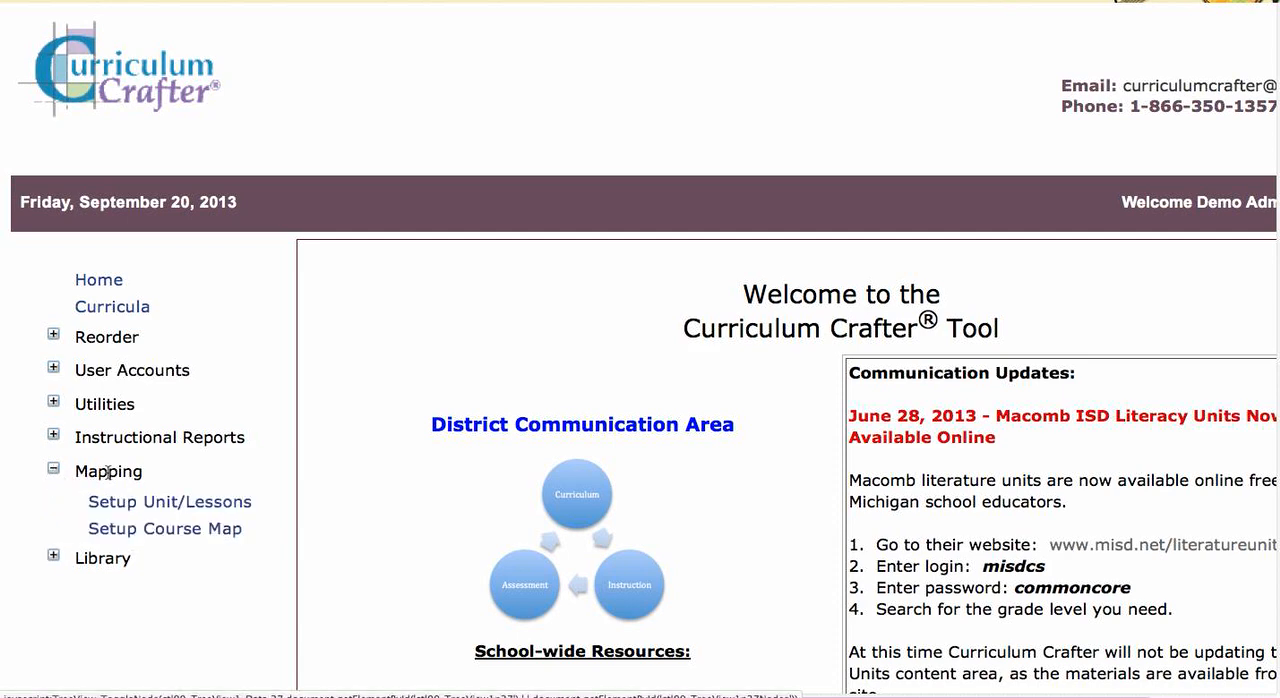
{"action": "left_click", "coordinate": [170, 509]}
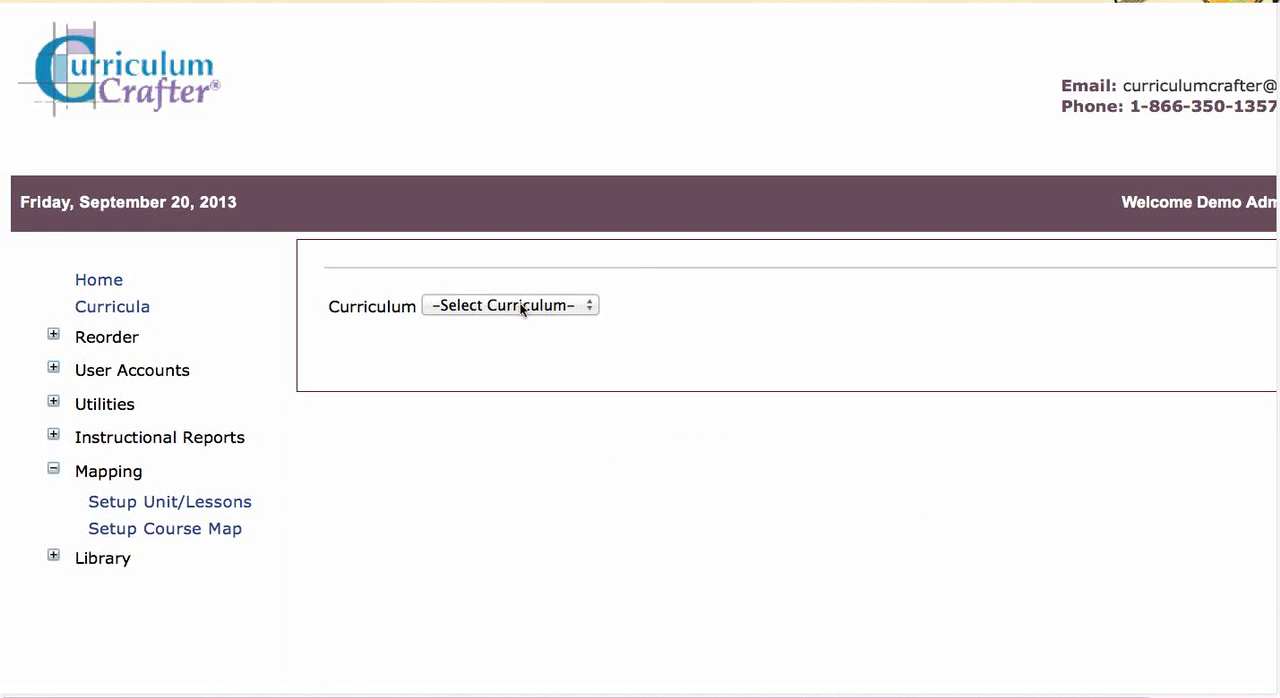
{"action": "left_click", "coordinate": [521, 306]}
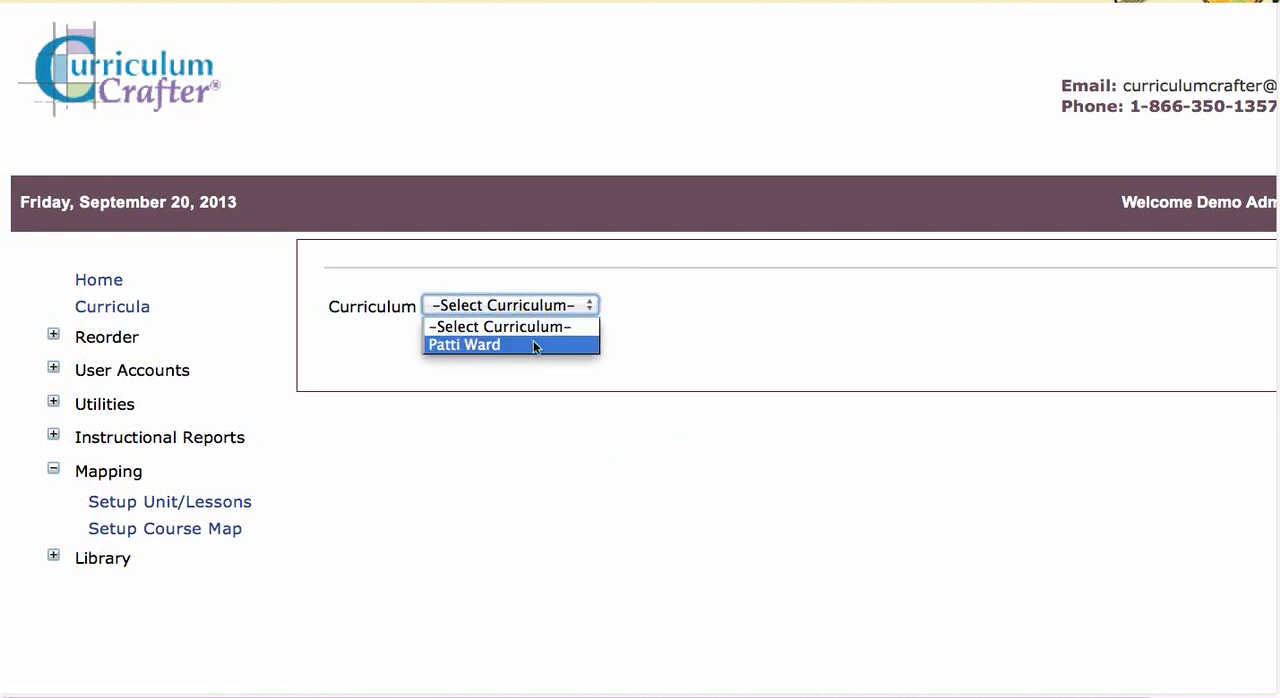
{"action": "left_click", "coordinate": [533, 340]}
{"action": "left_click", "coordinate": [582, 336]}
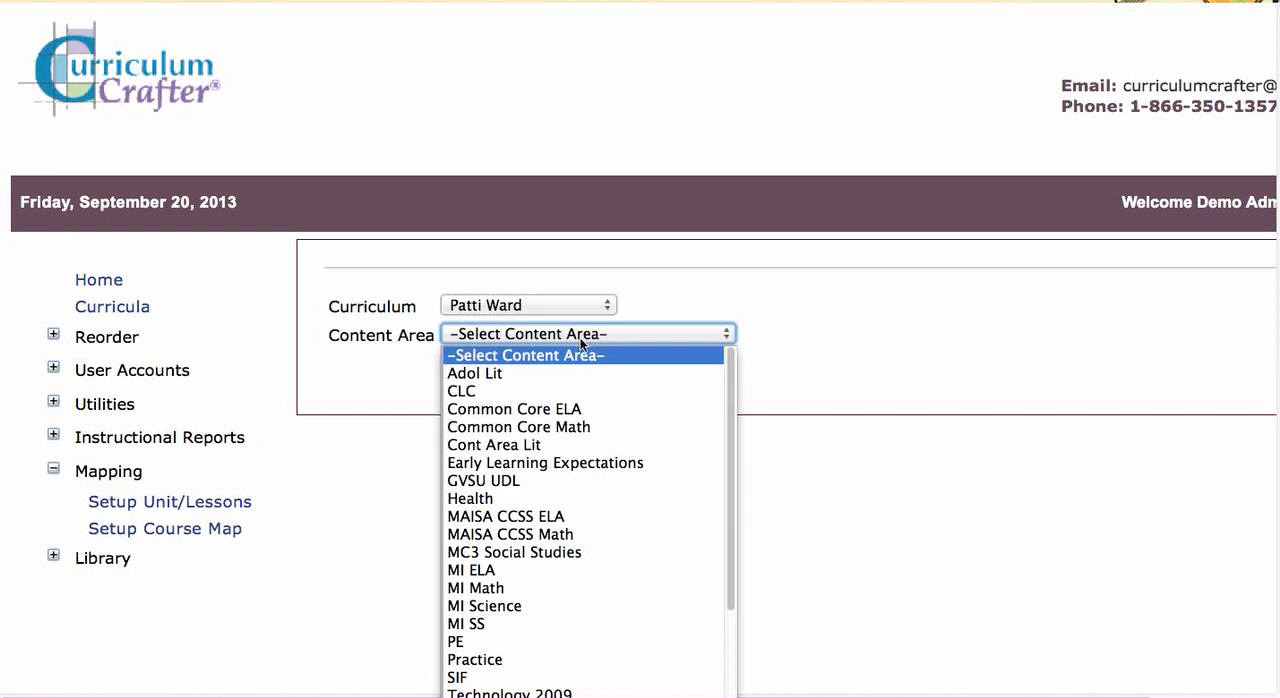
{"action": "left_click", "coordinate": [602, 607]}
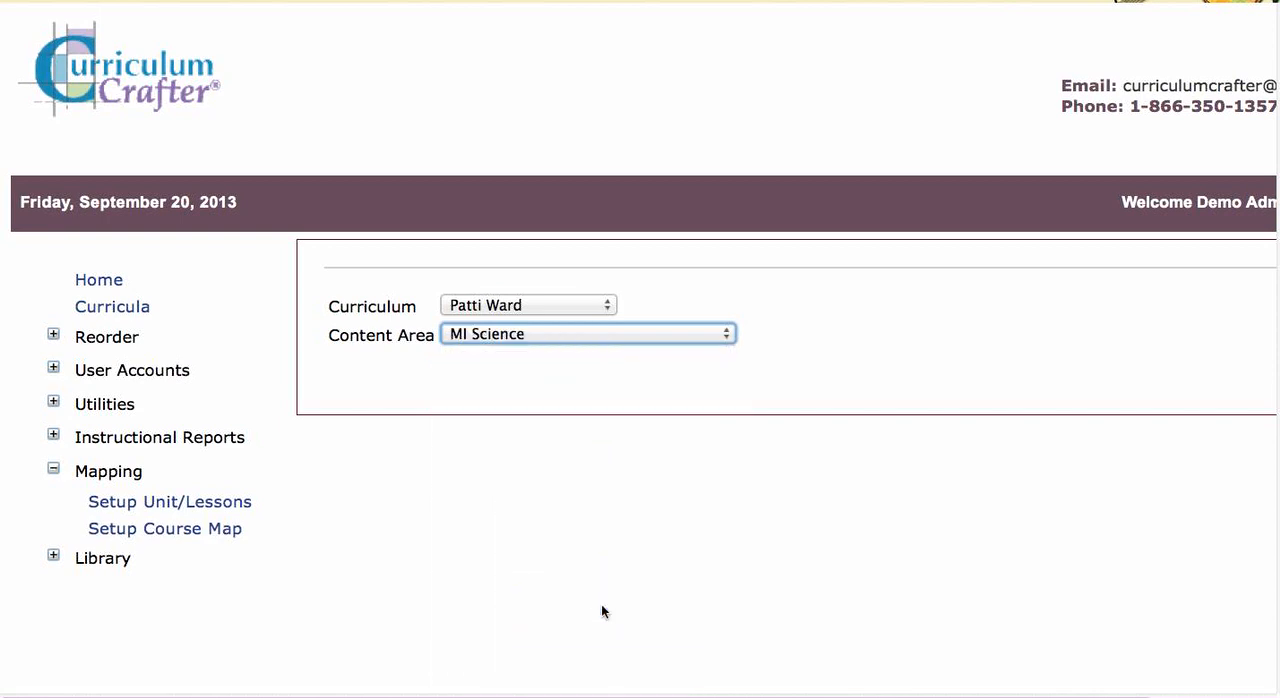
Step: Select the 1st Grade course, the Science Processes strand and the Tools of the Scientist unit
{"action": "scroll", "coordinate": [602, 610], "scroll_direction": "down", "scroll_amount": 5}
{"action": "scroll", "coordinate": [600, 606], "scroll_direction": "up", "scroll_amount": 3}
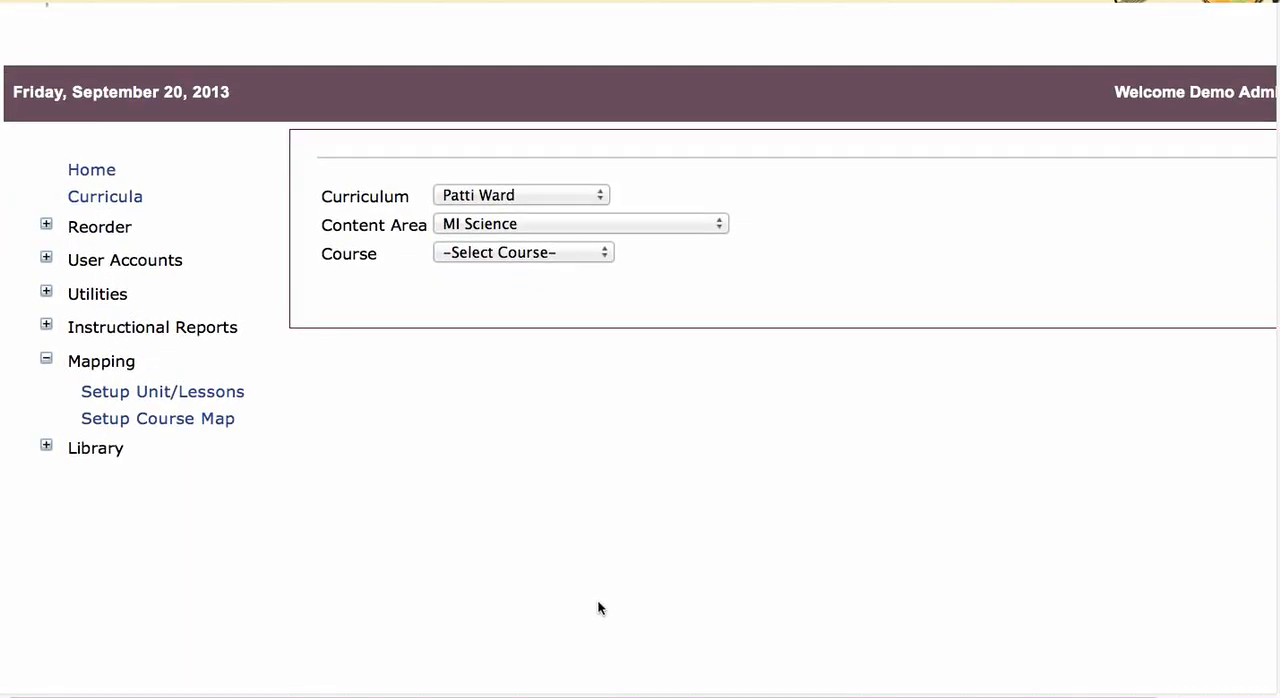
{"action": "left_click", "coordinate": [582, 263]}
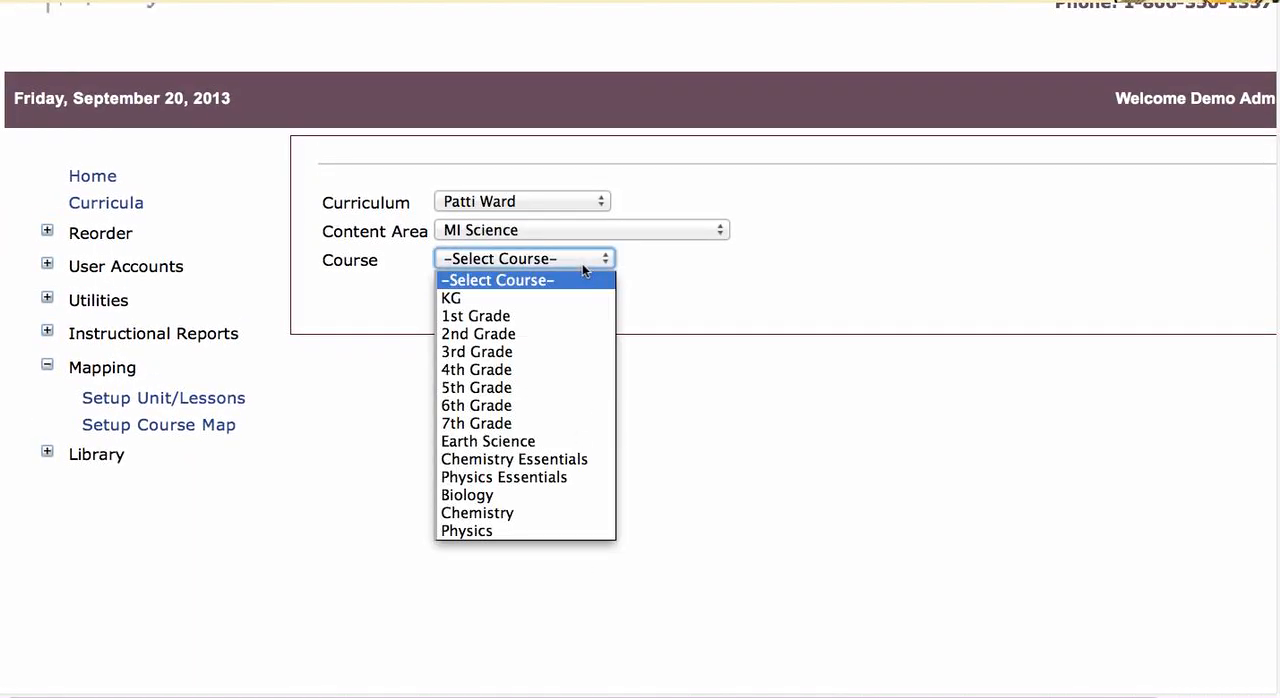
{"action": "left_click", "coordinate": [575, 318]}
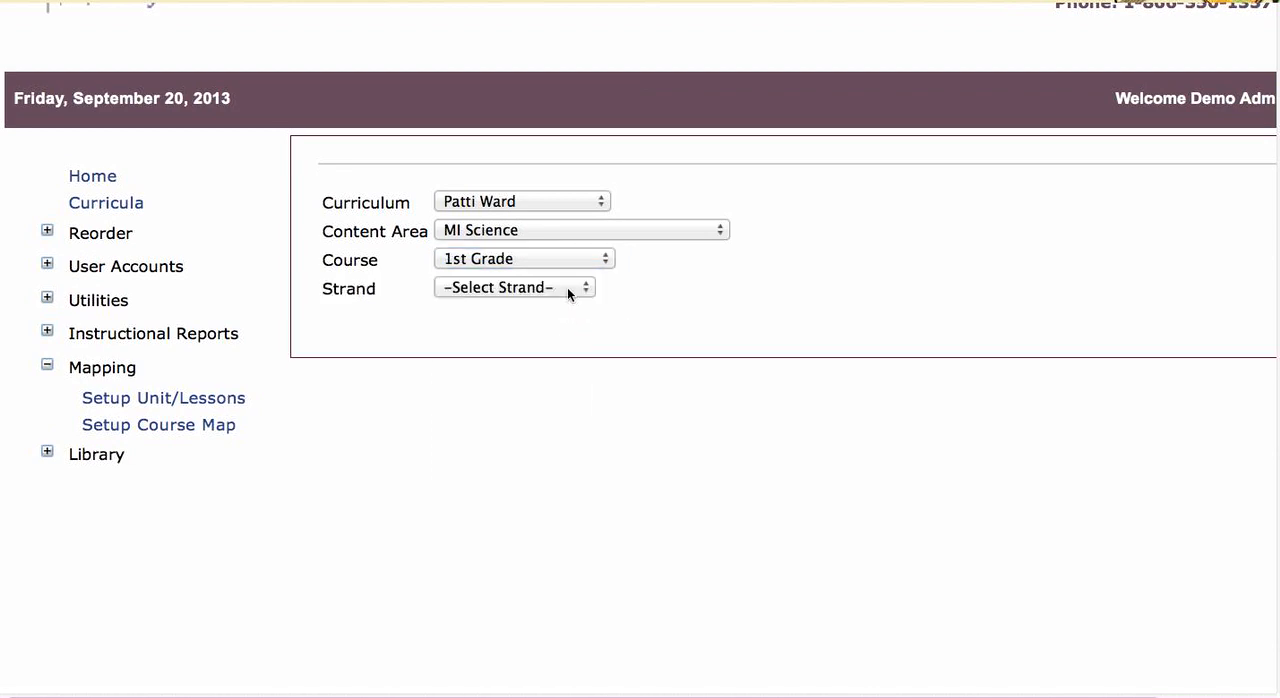
{"action": "left_click", "coordinate": [567, 287]}
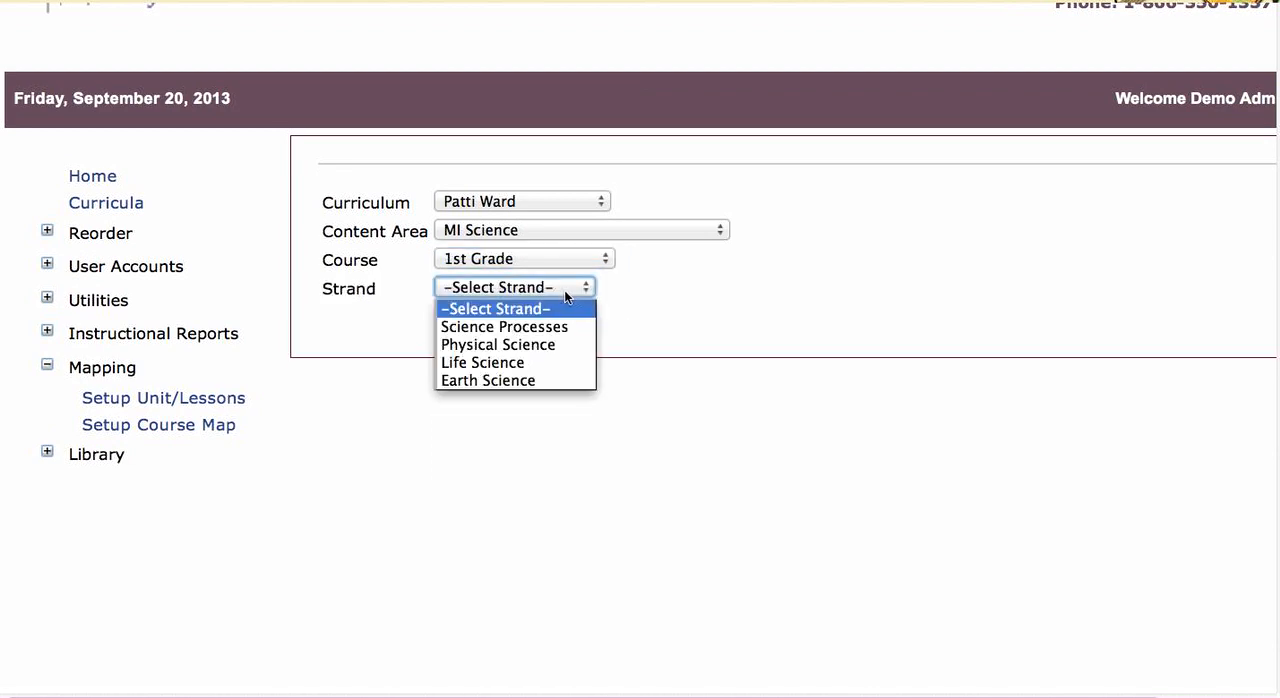
{"action": "left_click", "coordinate": [555, 330]}
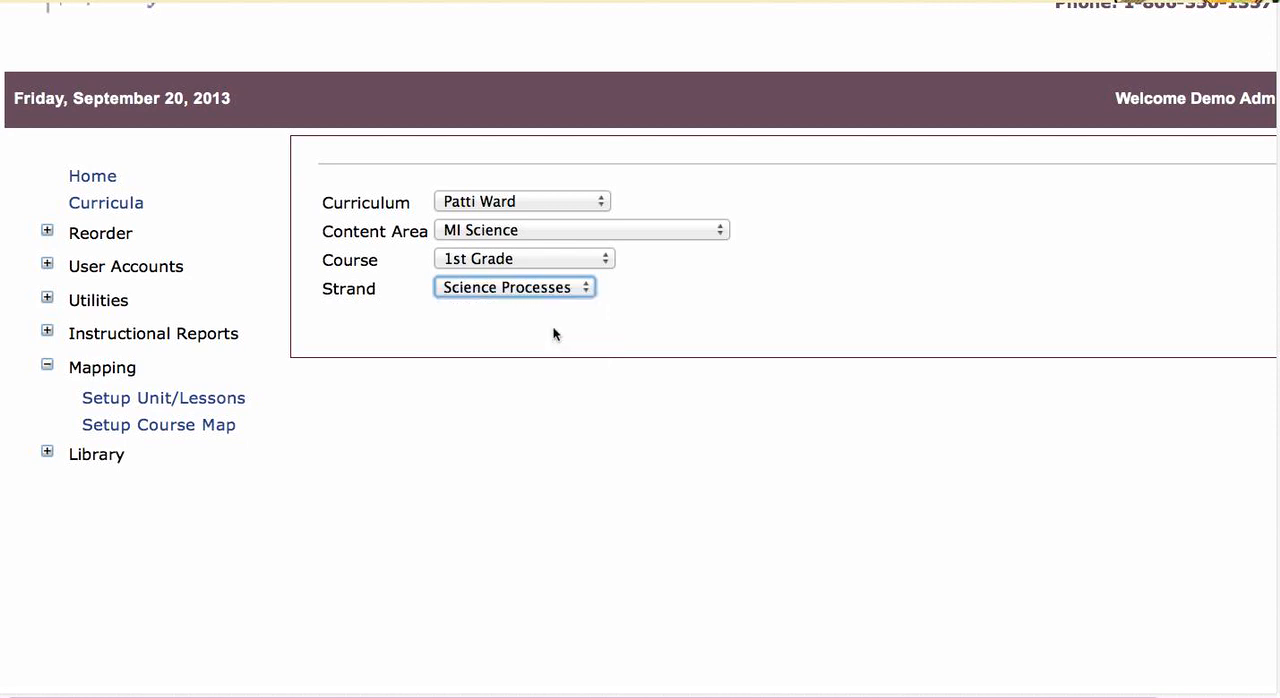
{"action": "left_click", "coordinate": [570, 317]}
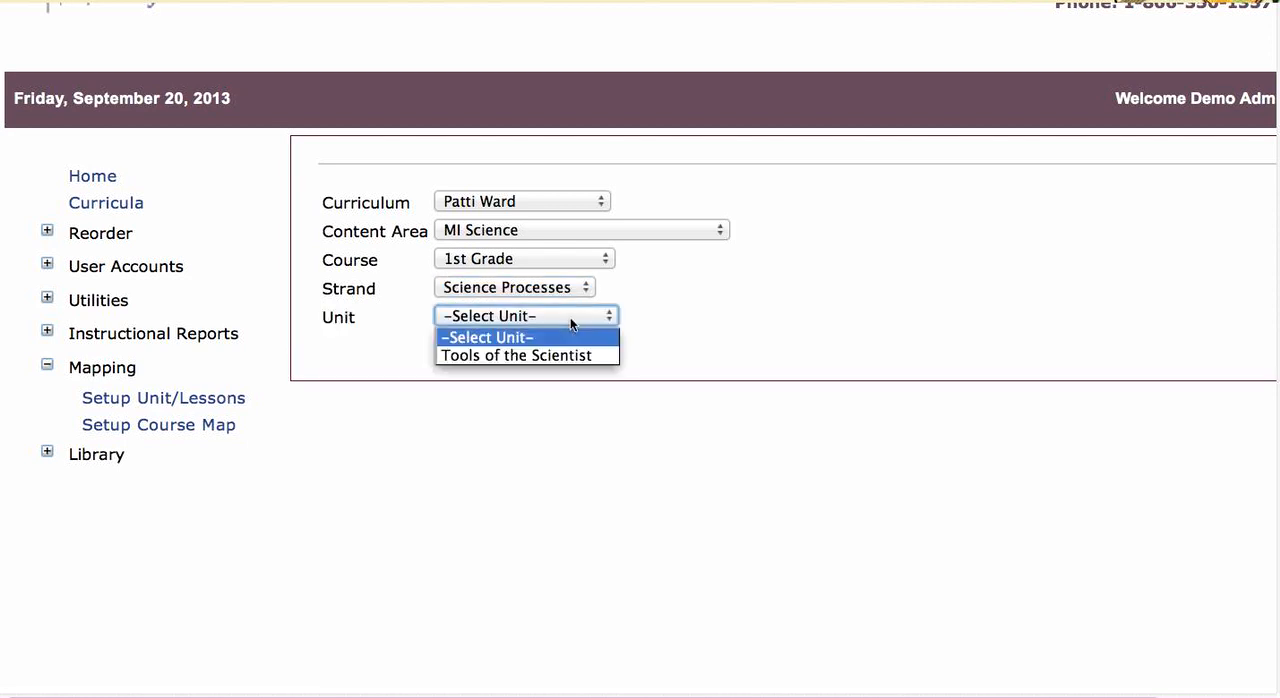
{"action": "left_click", "coordinate": [582, 358]}
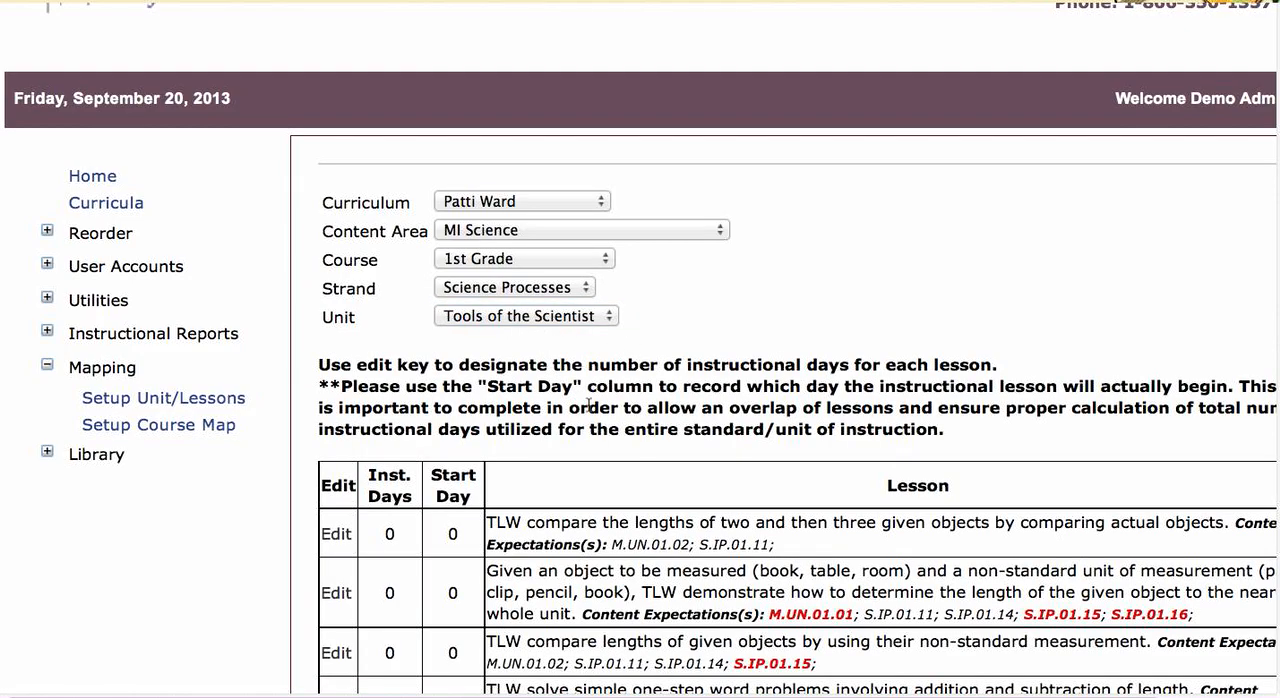
Step: Set the first lesson, comparing lengths of two and three objects, to 3 instructional days starting on day 1 and save it
{"action": "scroll", "coordinate": [590, 405], "scroll_direction": "down", "scroll_amount": 5}
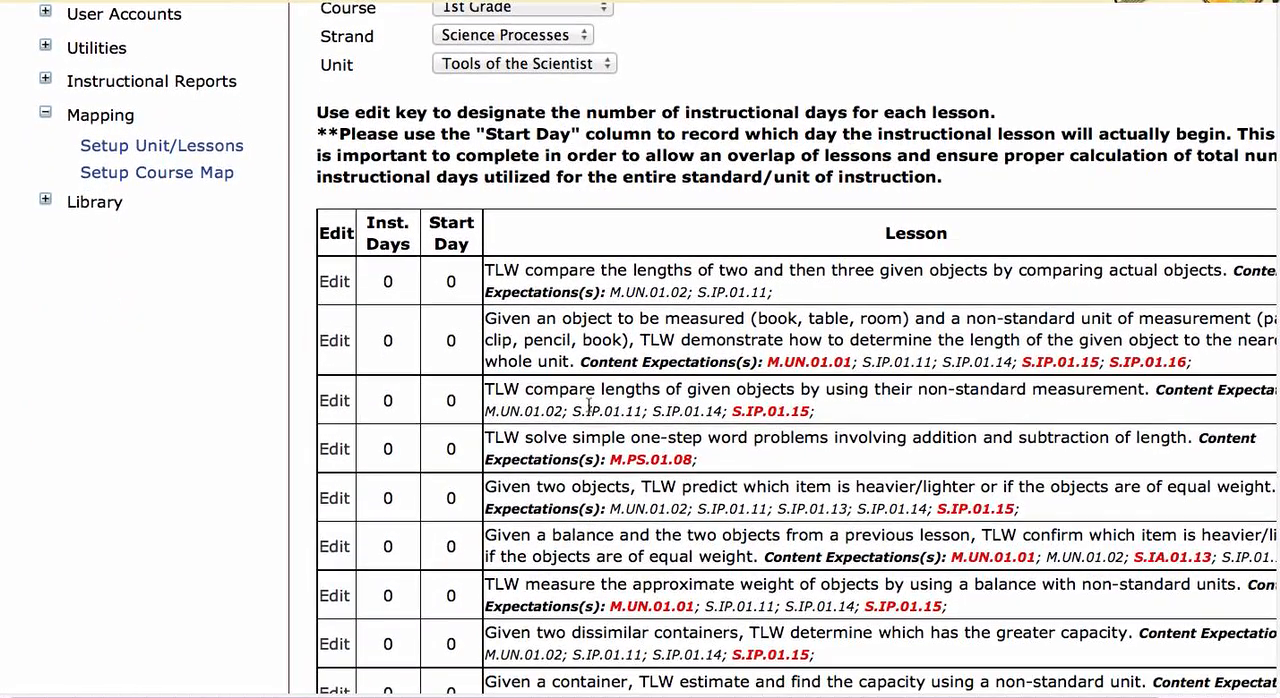
{"action": "scroll", "coordinate": [589, 405], "scroll_direction": "down", "scroll_amount": 1}
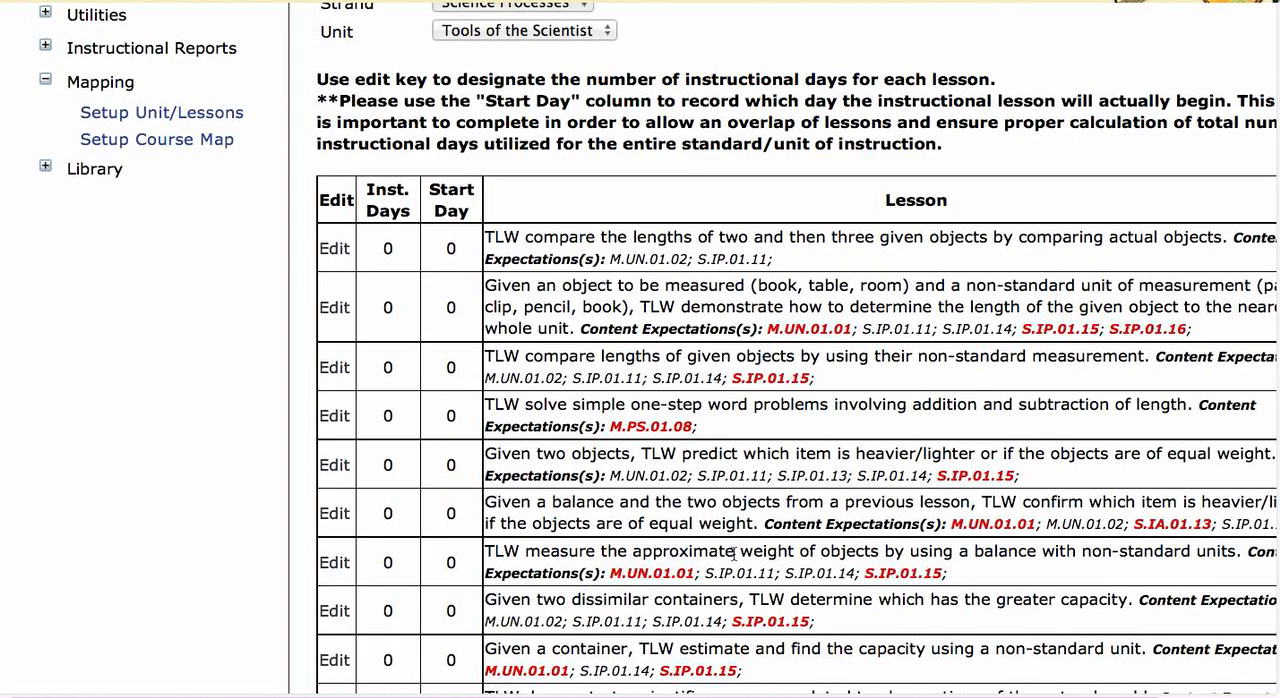
{"action": "scroll", "coordinate": [733, 554], "scroll_direction": "down", "scroll_amount": 5}
{"action": "scroll", "coordinate": [733, 554], "scroll_direction": "up", "scroll_amount": 5}
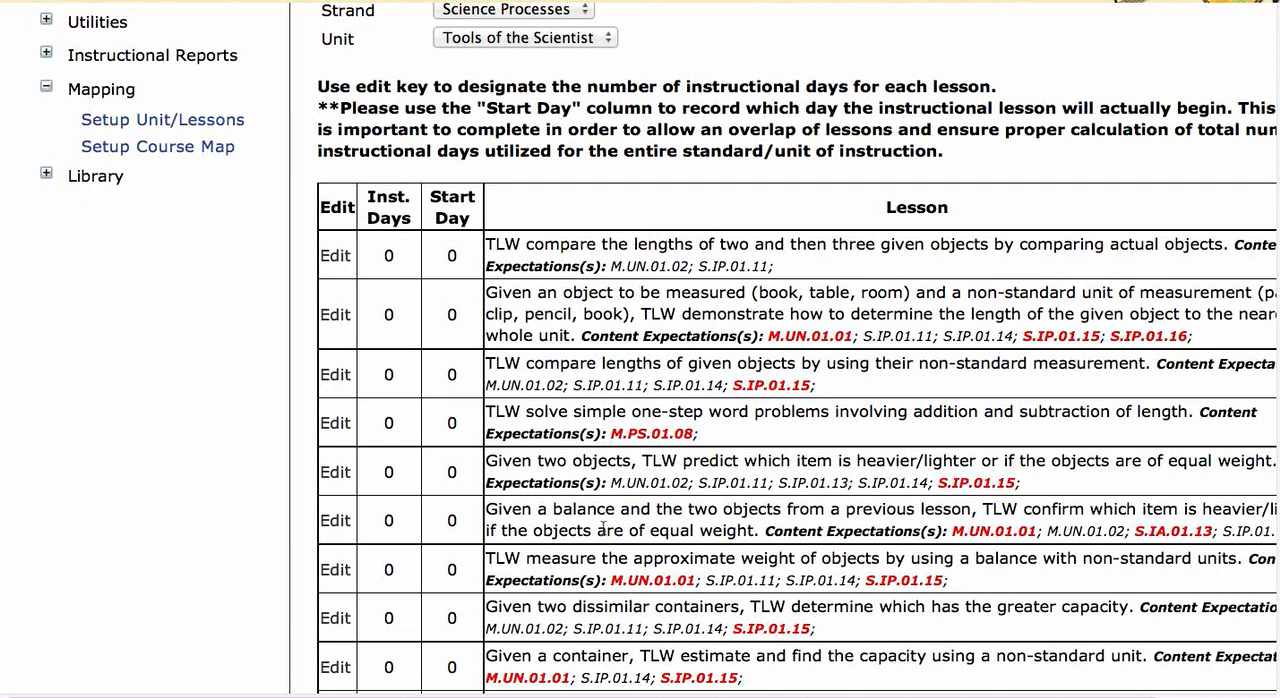
{"action": "left_click", "coordinate": [336, 258]}
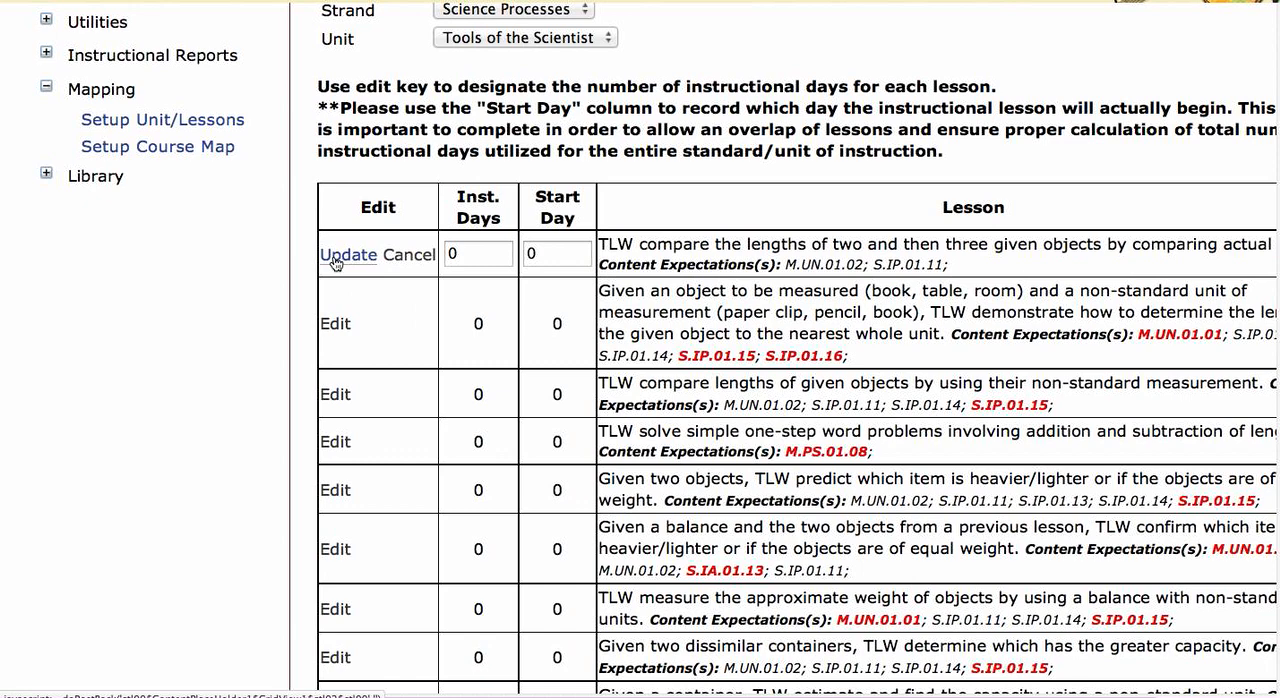
{"action": "left_click", "coordinate": [464, 254]}
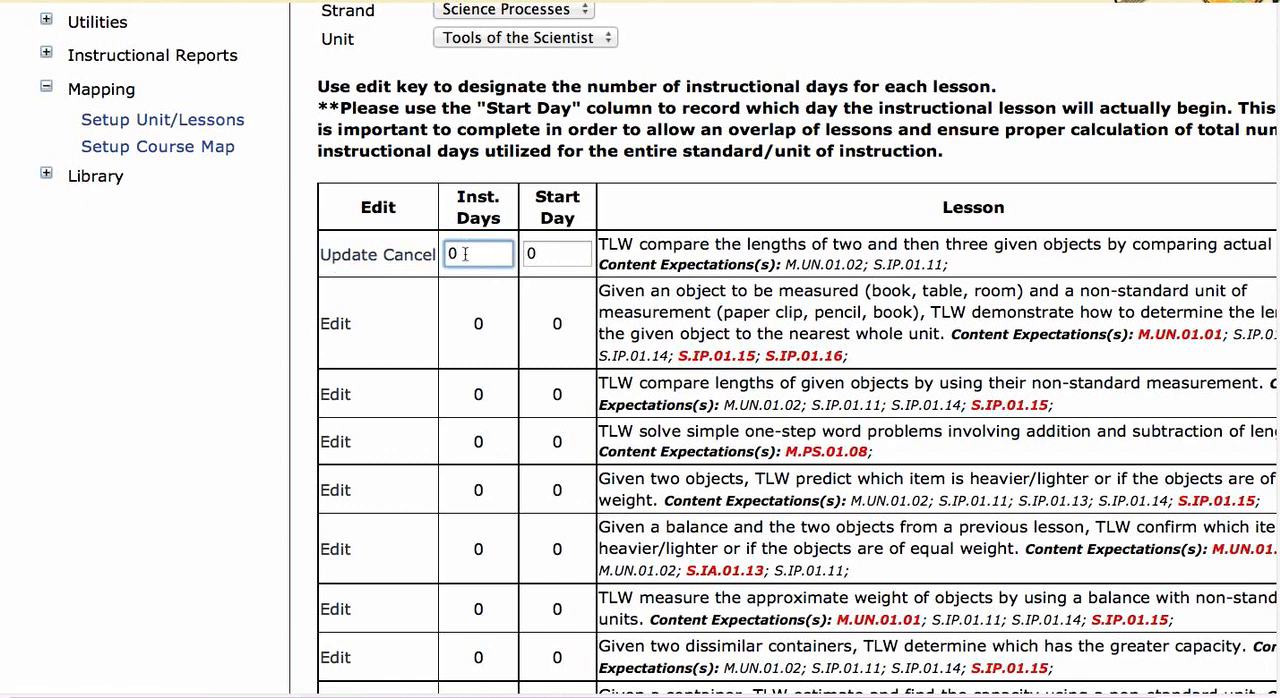
{"action": "key", "text": "BackSpace"}
{"action": "type", "text": "3"}
{"action": "left_click", "coordinate": [558, 257]}
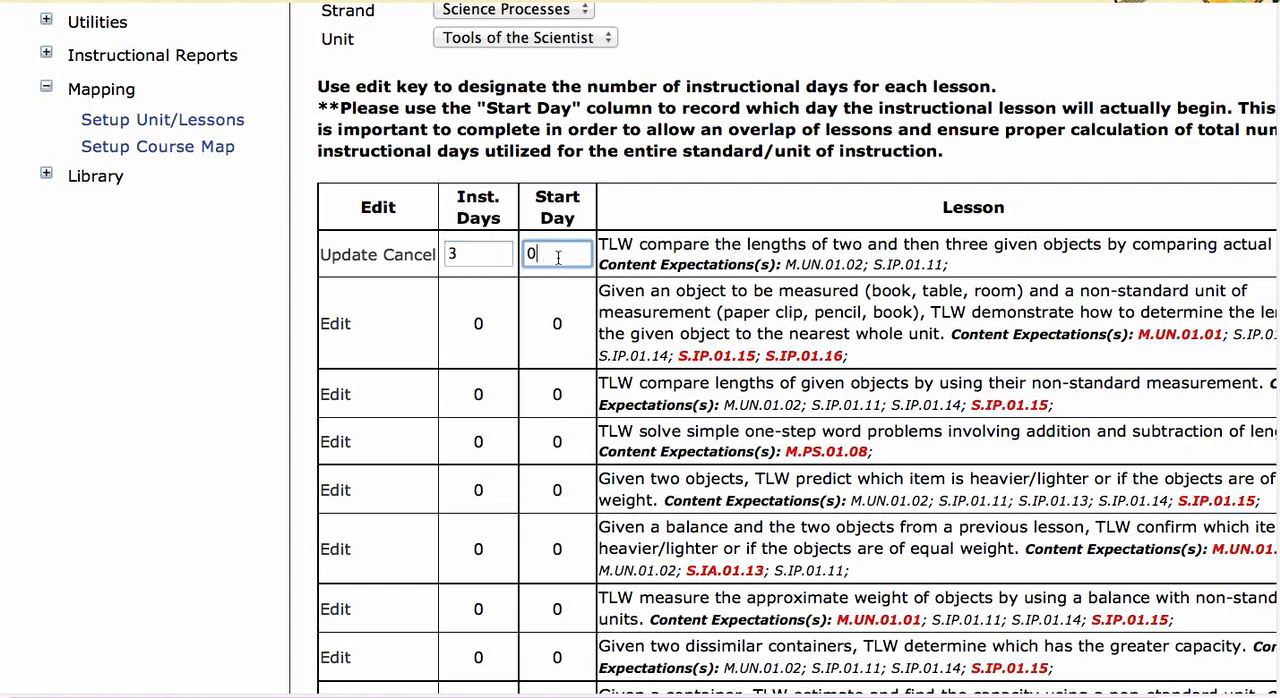
{"action": "key", "text": "BackSpace"}
{"action": "type", "text": "1"}
{"action": "left_click", "coordinate": [349, 256]}
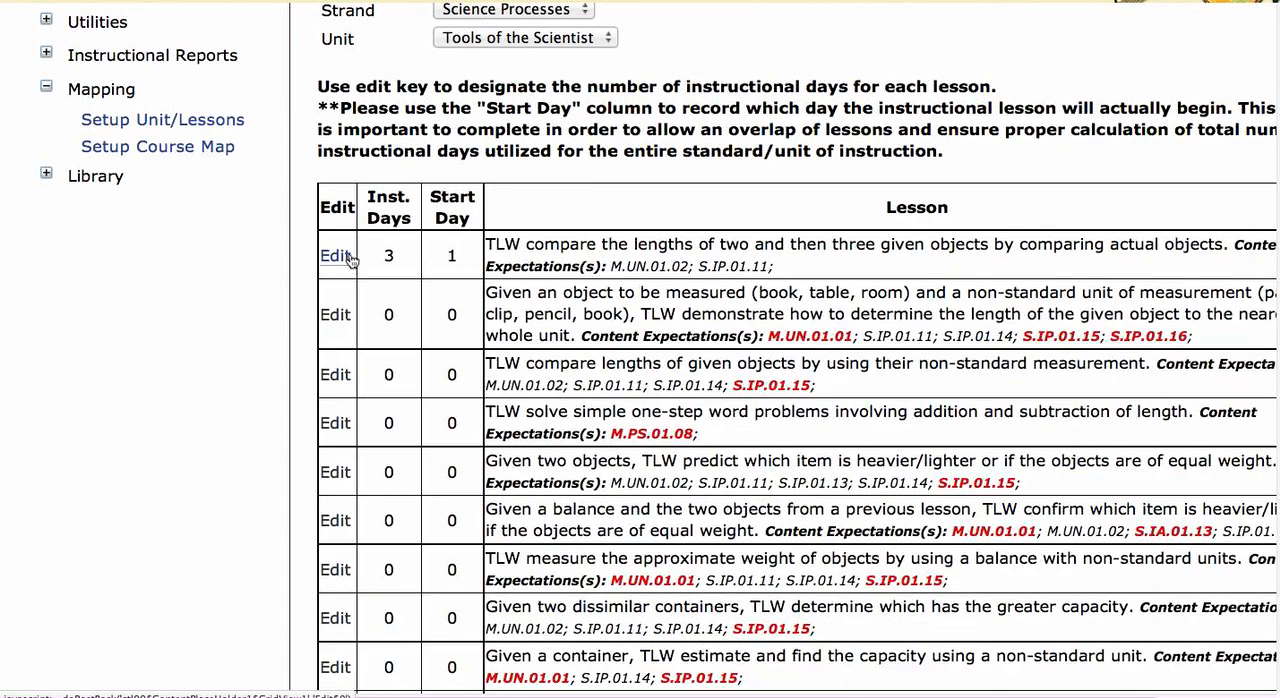
Step: Set the second lesson, measuring an object with a non-standard unit, to 4 instructional days starting on day 4 and save it
{"action": "left_click", "coordinate": [338, 318]}
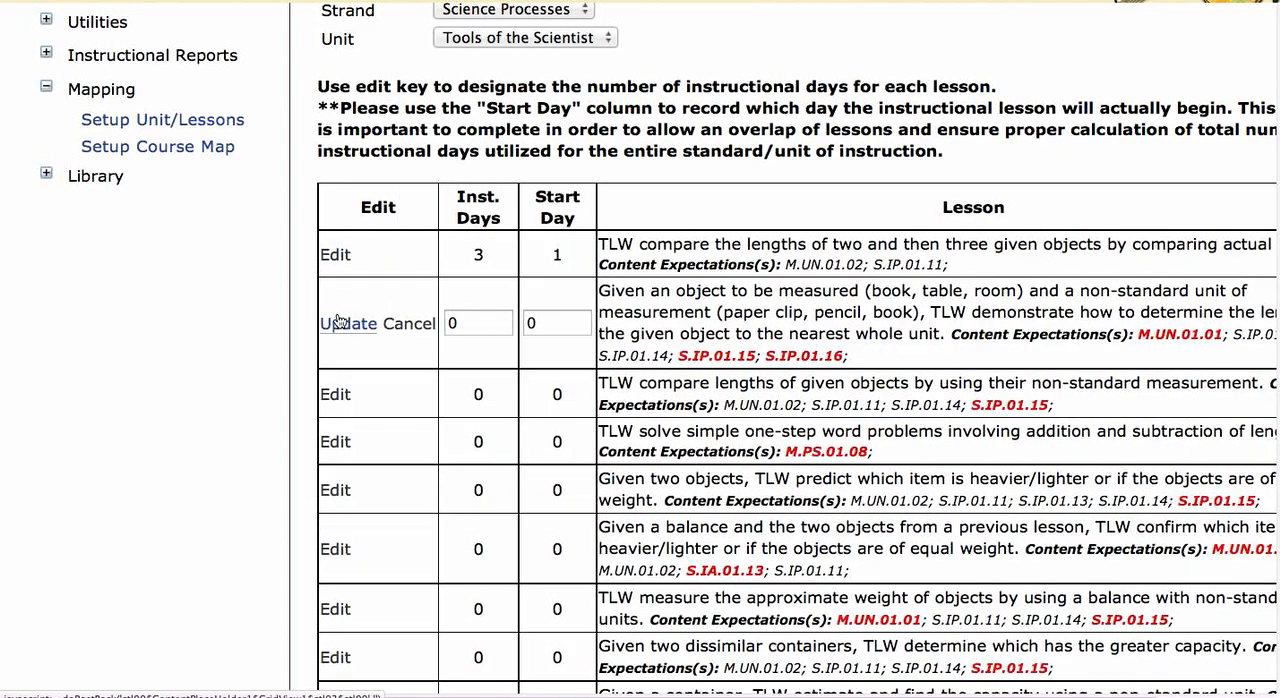
{"action": "left_click", "coordinate": [470, 322]}
{"action": "key", "text": "BackSpace"}
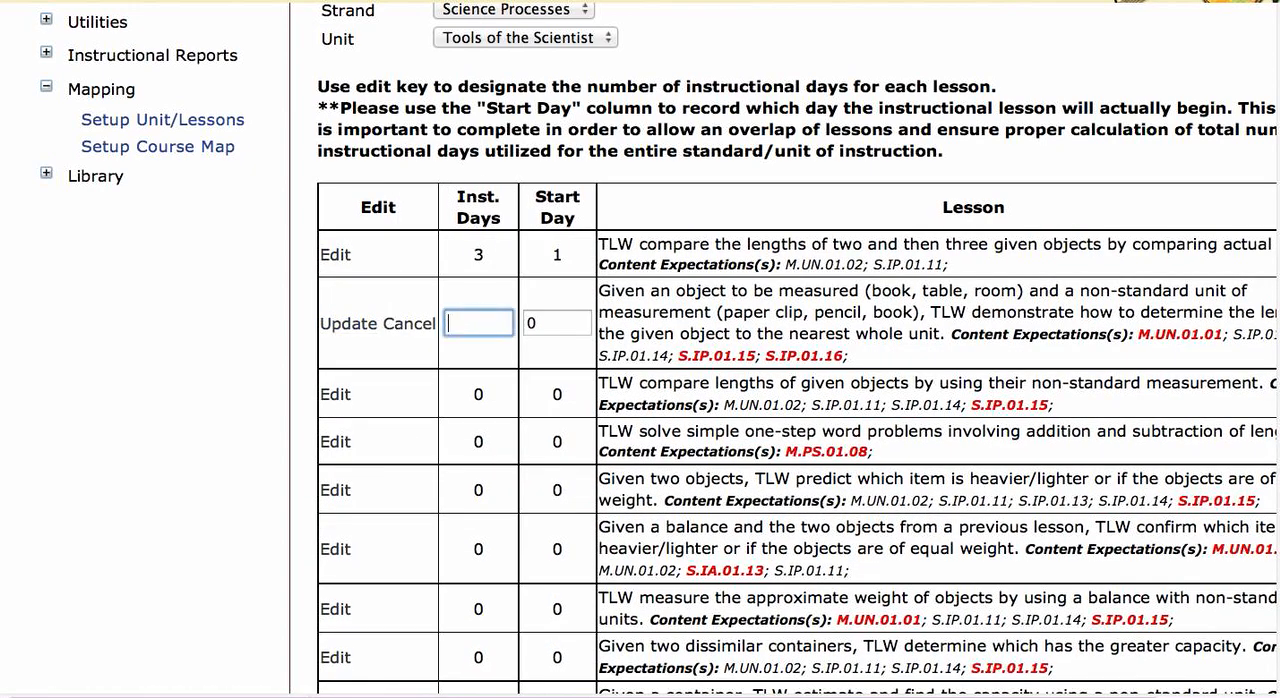
{"action": "type", "text": "4"}
{"action": "left_click", "coordinate": [544, 322]}
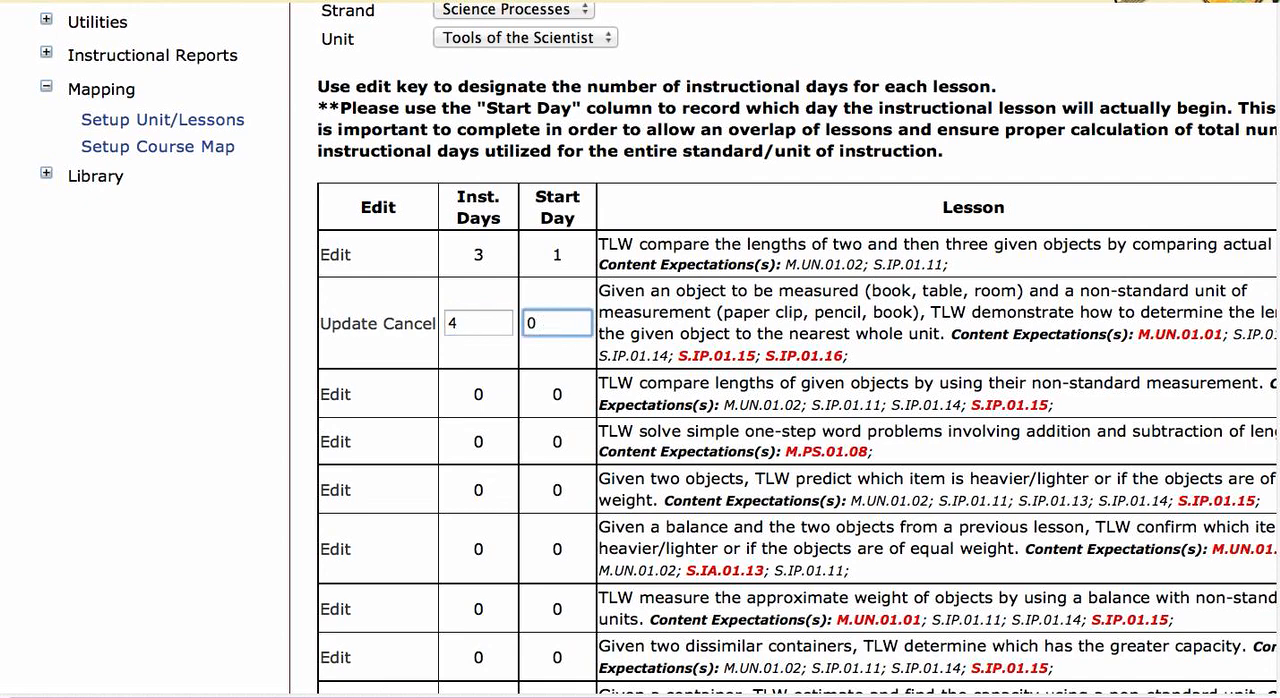
{"action": "key", "text": "BackSpace"}
{"action": "type", "text": "4"}
{"action": "left_click", "coordinate": [352, 326]}
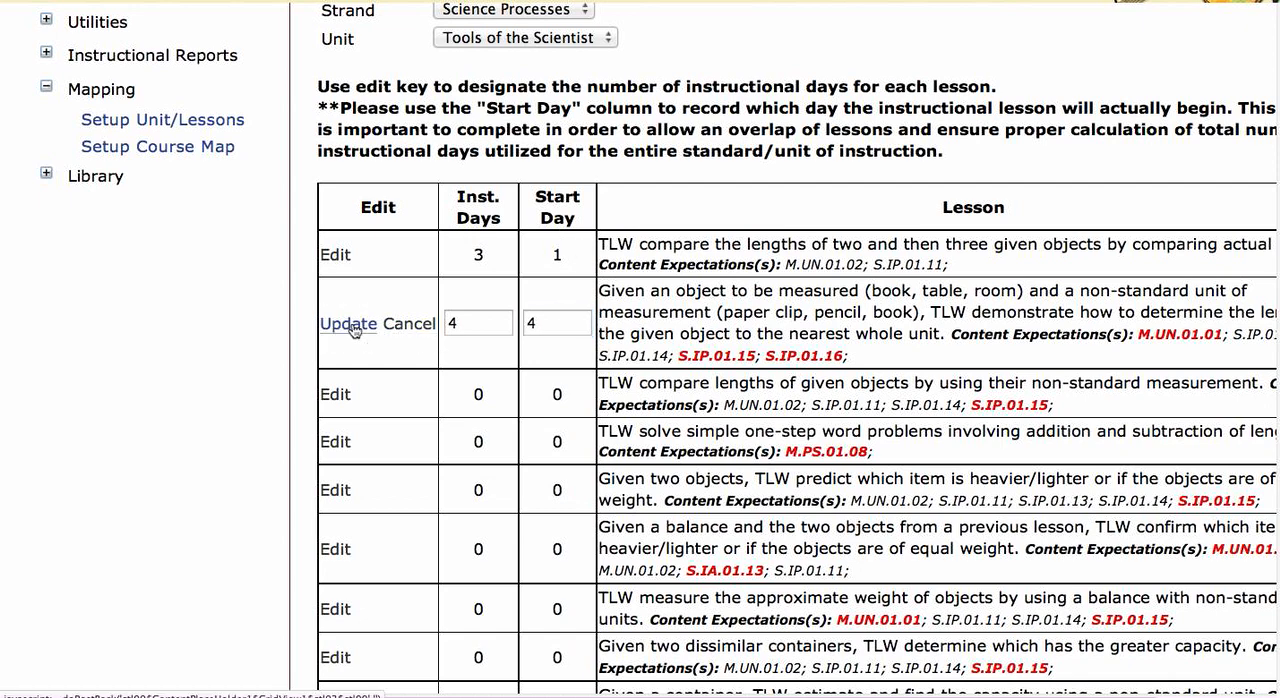
Step: Set the third lesson, comparing lengths by non-standard measurement, to 4 instructional days starting on day 6 and save it
{"action": "left_click", "coordinate": [330, 380]}
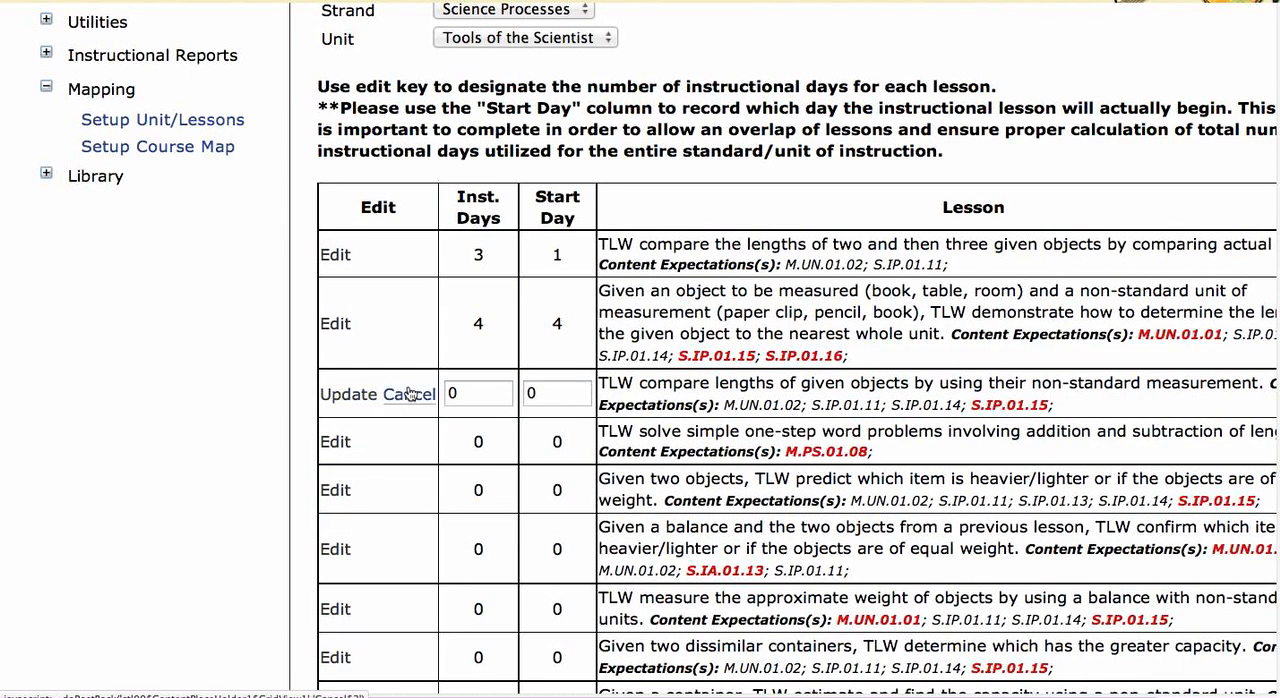
{"action": "left_click", "coordinate": [470, 392]}
{"action": "key", "text": "BackSpace"}
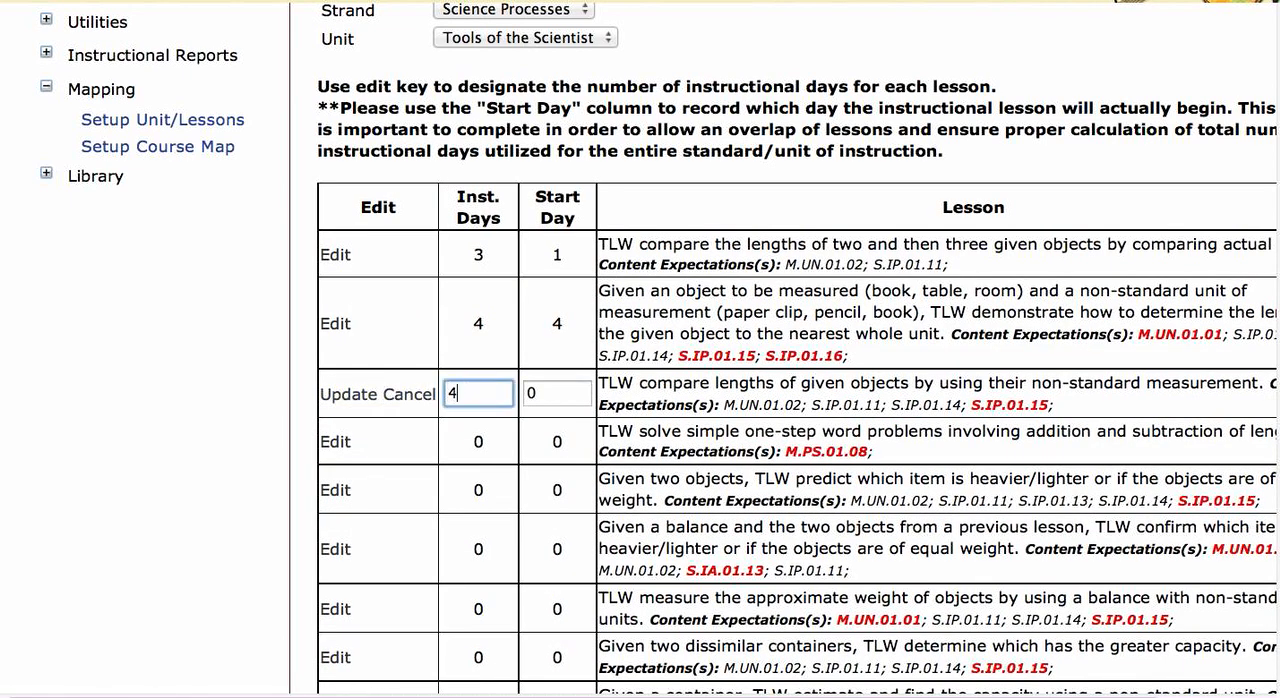
{"action": "left_click", "coordinate": [542, 396]}
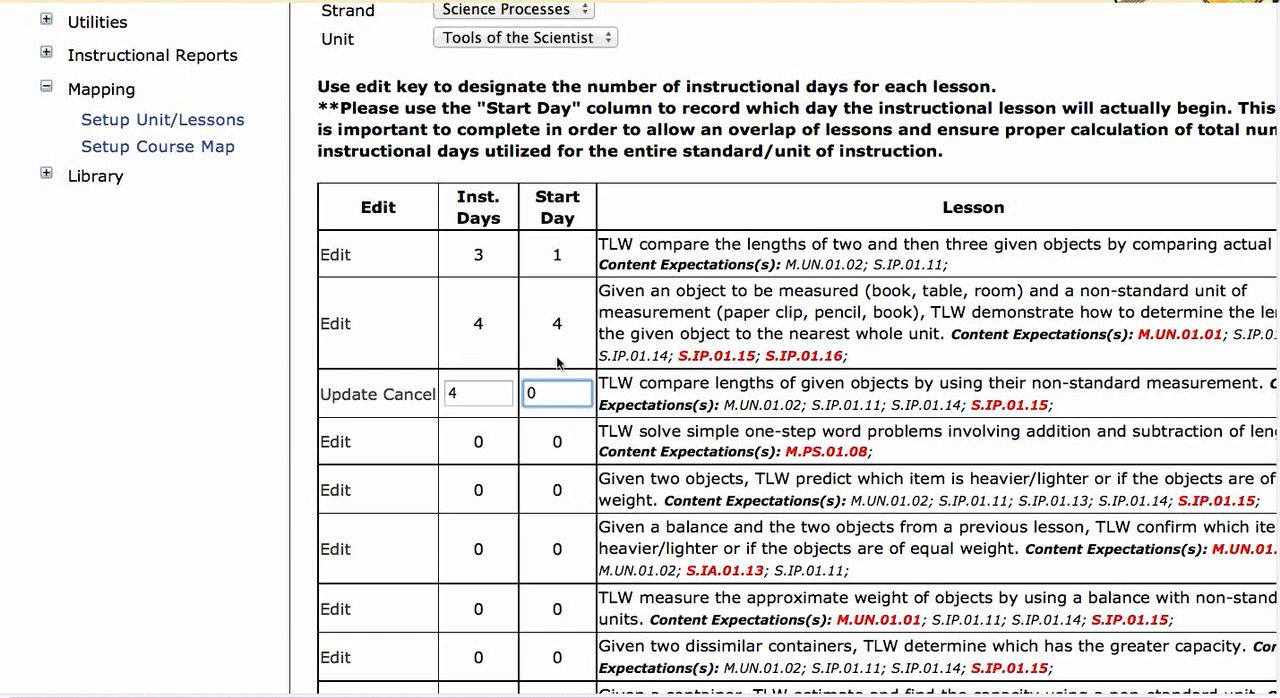
{"action": "key", "text": "BackSpace"}
{"action": "type", "text": "6"}
{"action": "left_click", "coordinate": [348, 398]}
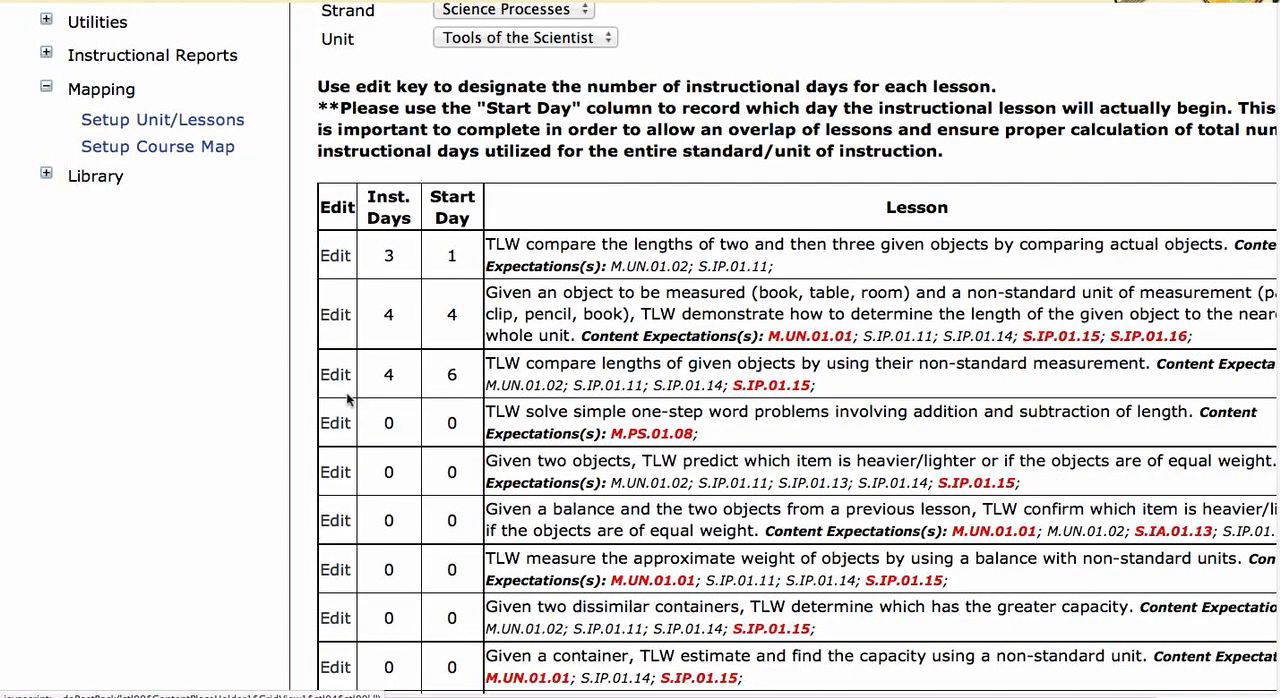
Step: Set the fourth lesson, one-step word problems on length, to 3 instructional days starting on day 10 and save it
{"action": "left_click", "coordinate": [338, 424]}
{"action": "left_click", "coordinate": [465, 443]}
{"action": "key", "text": "BackSpace"}
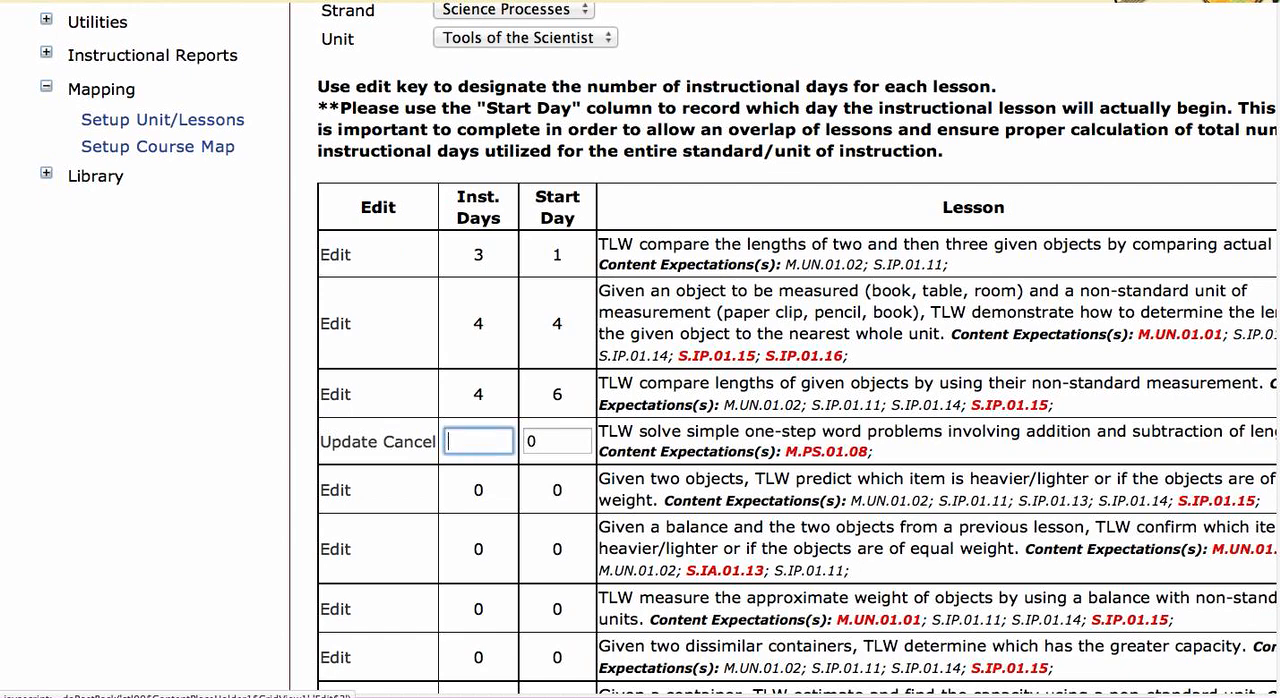
{"action": "type", "text": "3"}
{"action": "left_click", "coordinate": [541, 440]}
{"action": "key", "text": "BackSpace"}
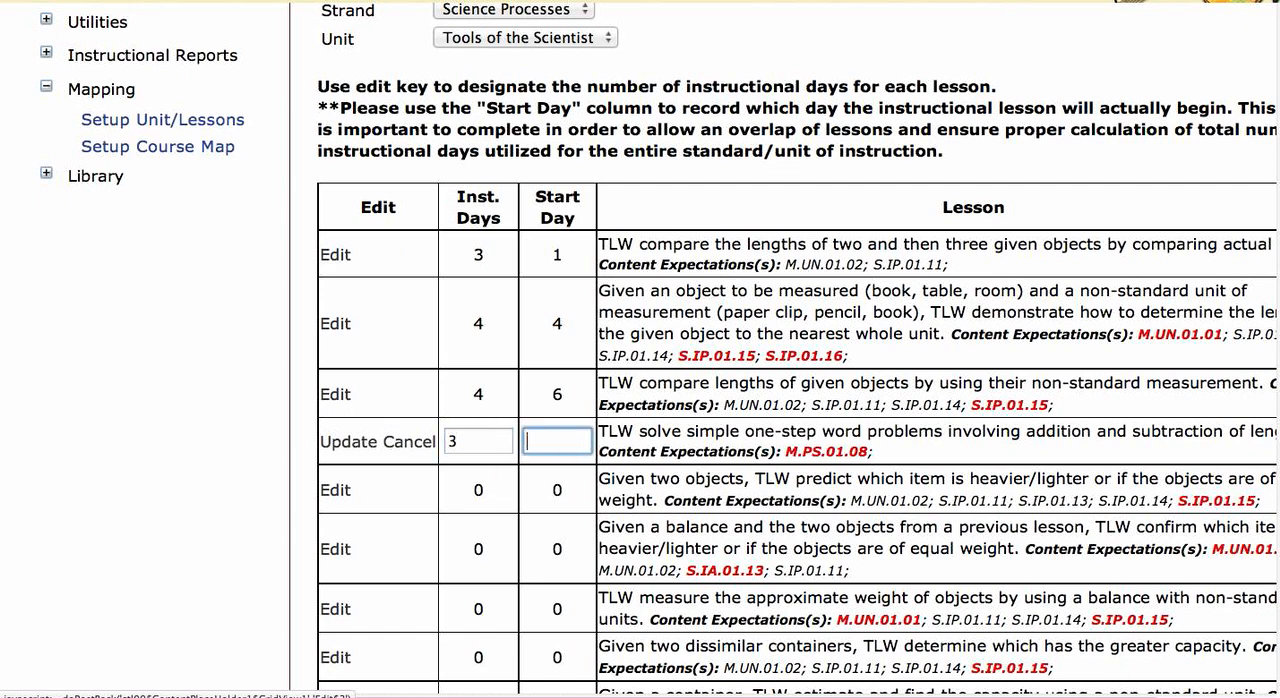
{"action": "type", "text": "10"}
{"action": "left_click", "coordinate": [348, 443]}
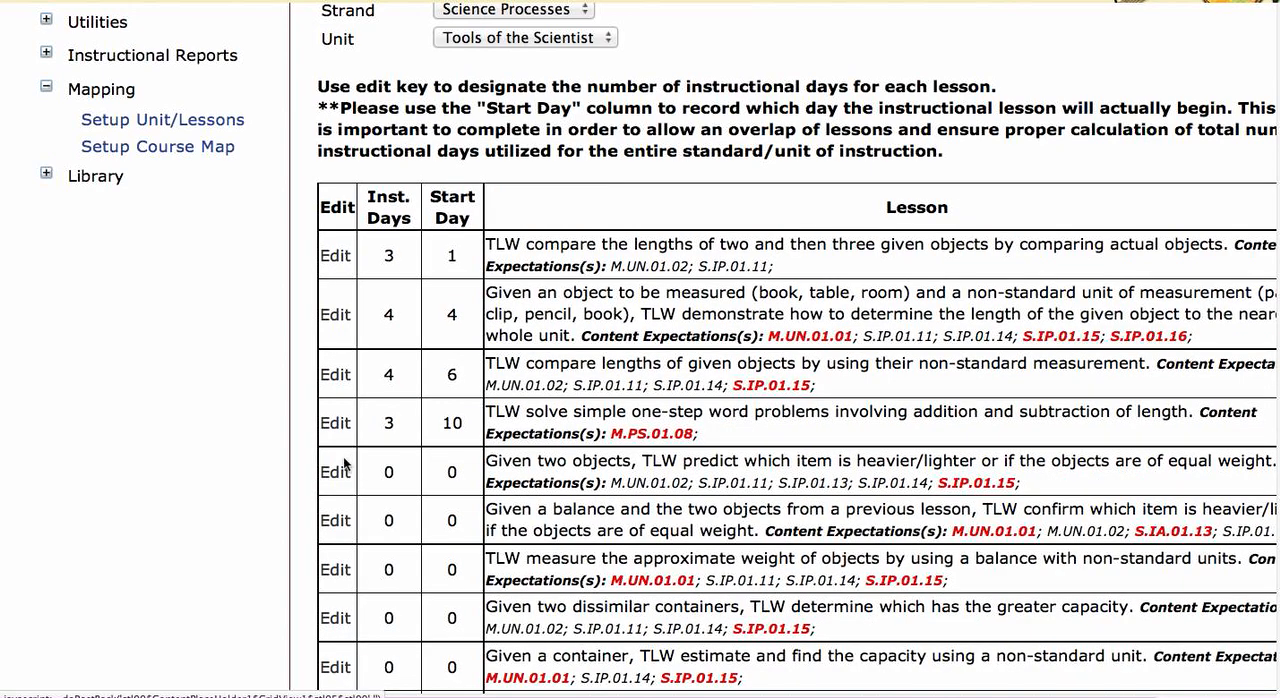
Step: Set the fifth lesson, predicting which object is heavier or lighter, to 5 instructional days starting on day 10 and save it
{"action": "left_click", "coordinate": [337, 473]}
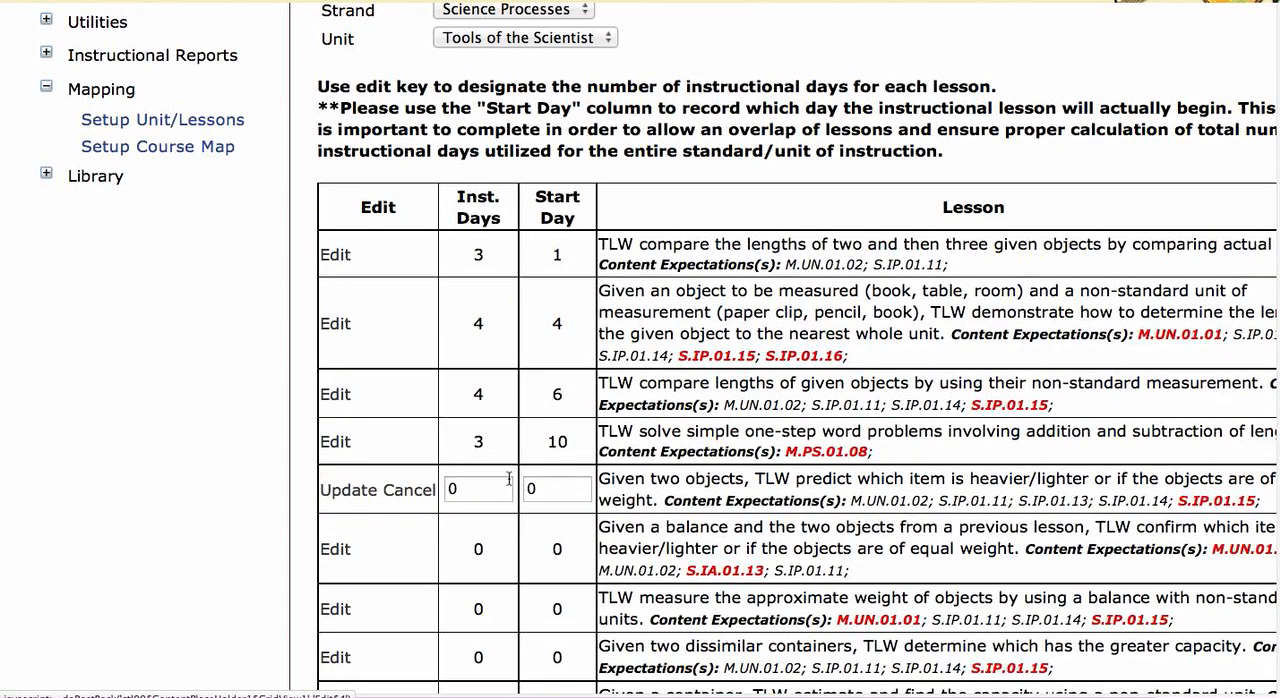
{"action": "left_click", "coordinate": [479, 488]}
{"action": "key", "text": "BackSpace"}
{"action": "type", "text": "5"}
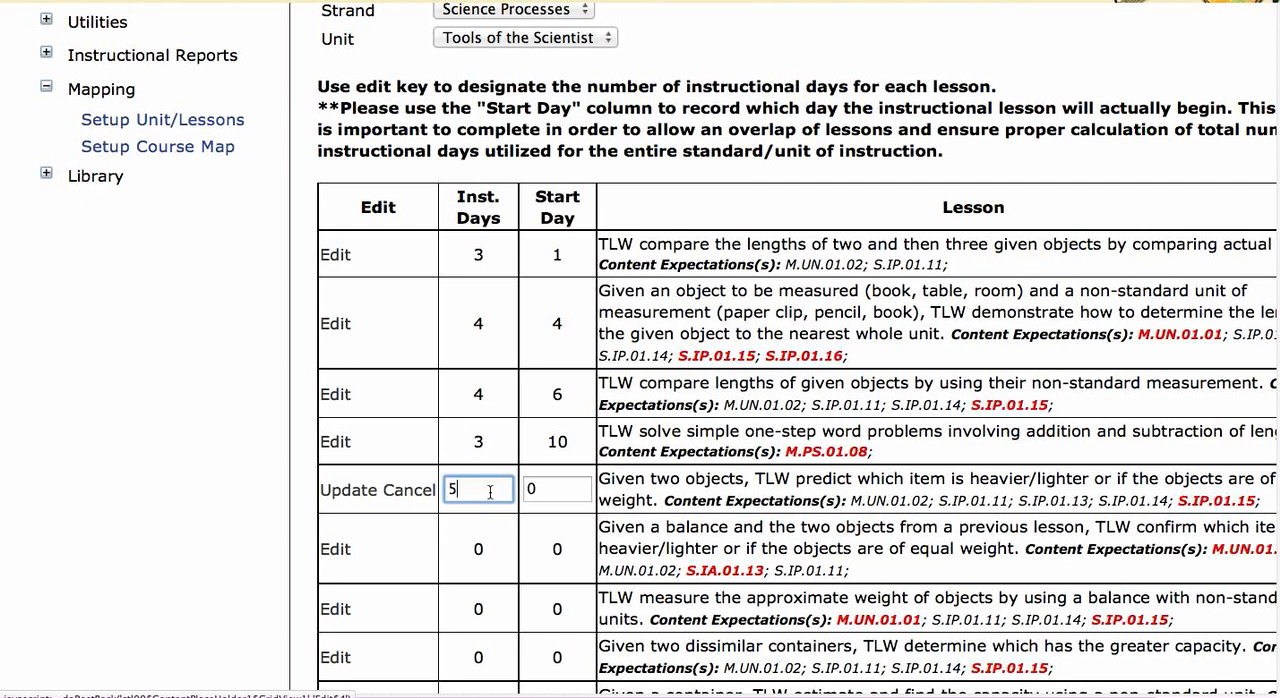
{"action": "left_click", "coordinate": [539, 489]}
{"action": "key", "text": "BackSpace"}
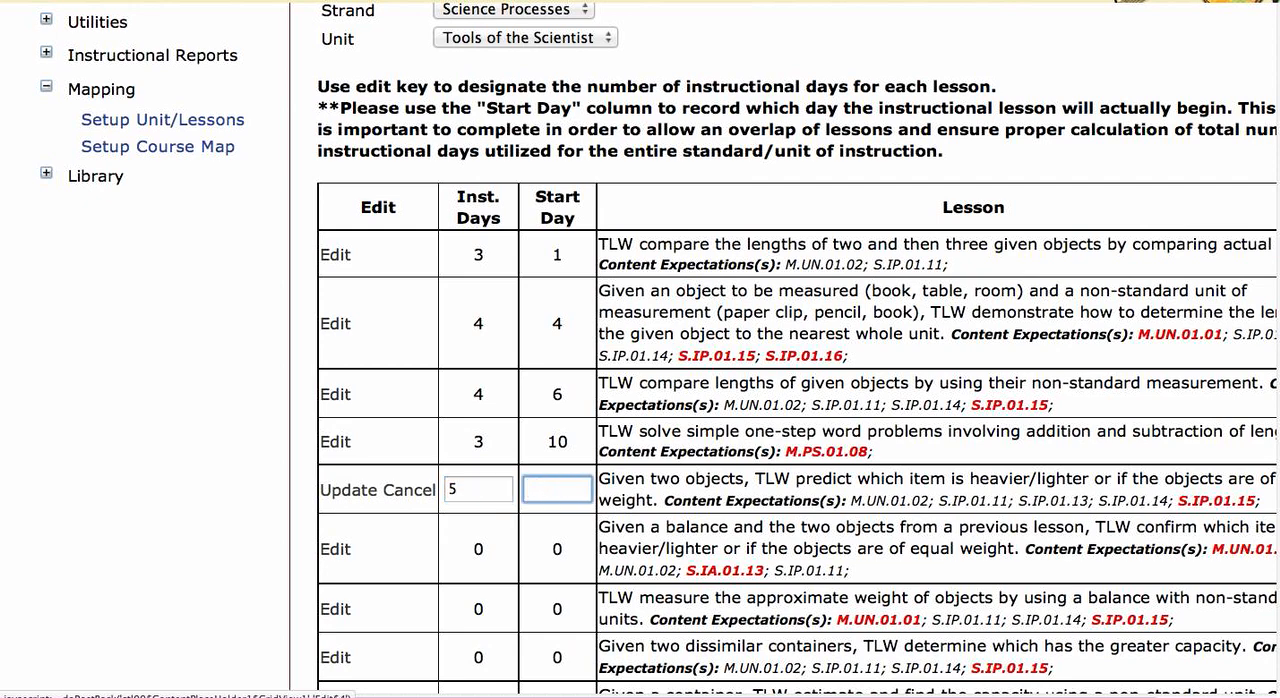
{"action": "type", "text": "10"}
{"action": "left_click", "coordinate": [344, 497]}
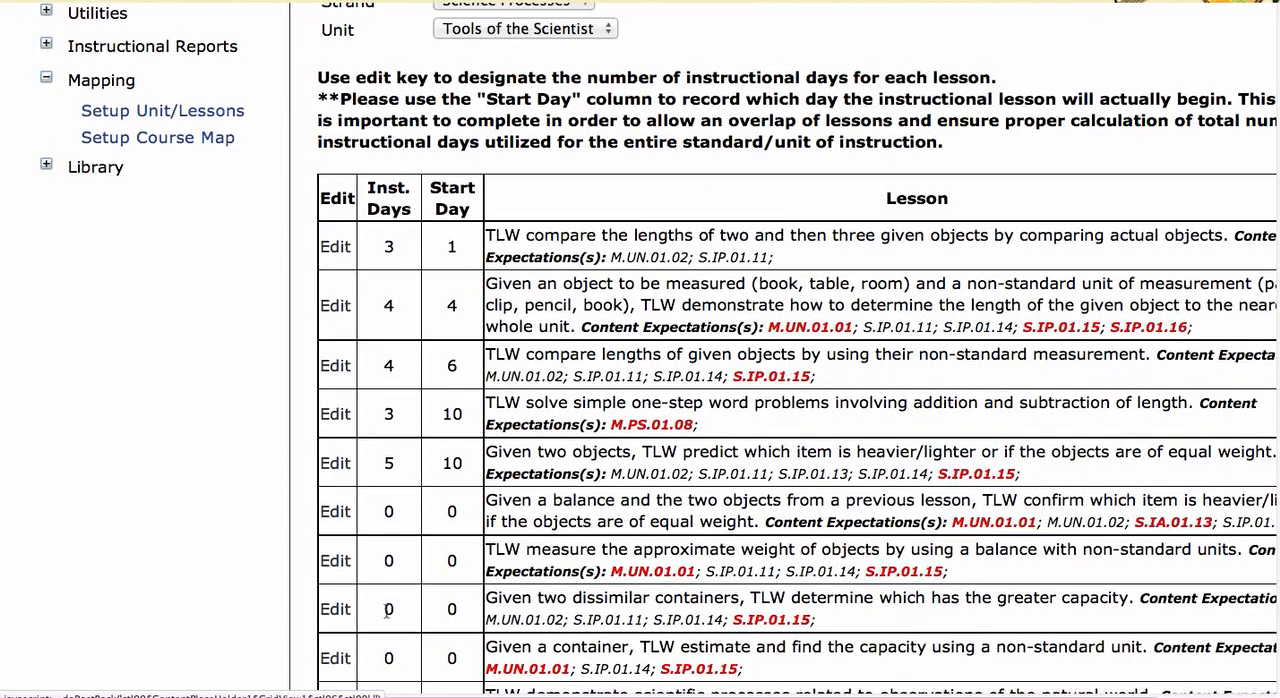
Step: Open the unit/lesson map for Tools of the Scientist and review how its lessons are scheduled across the days
{"action": "scroll", "coordinate": [398, 620], "scroll_direction": "down", "scroll_amount": 4}
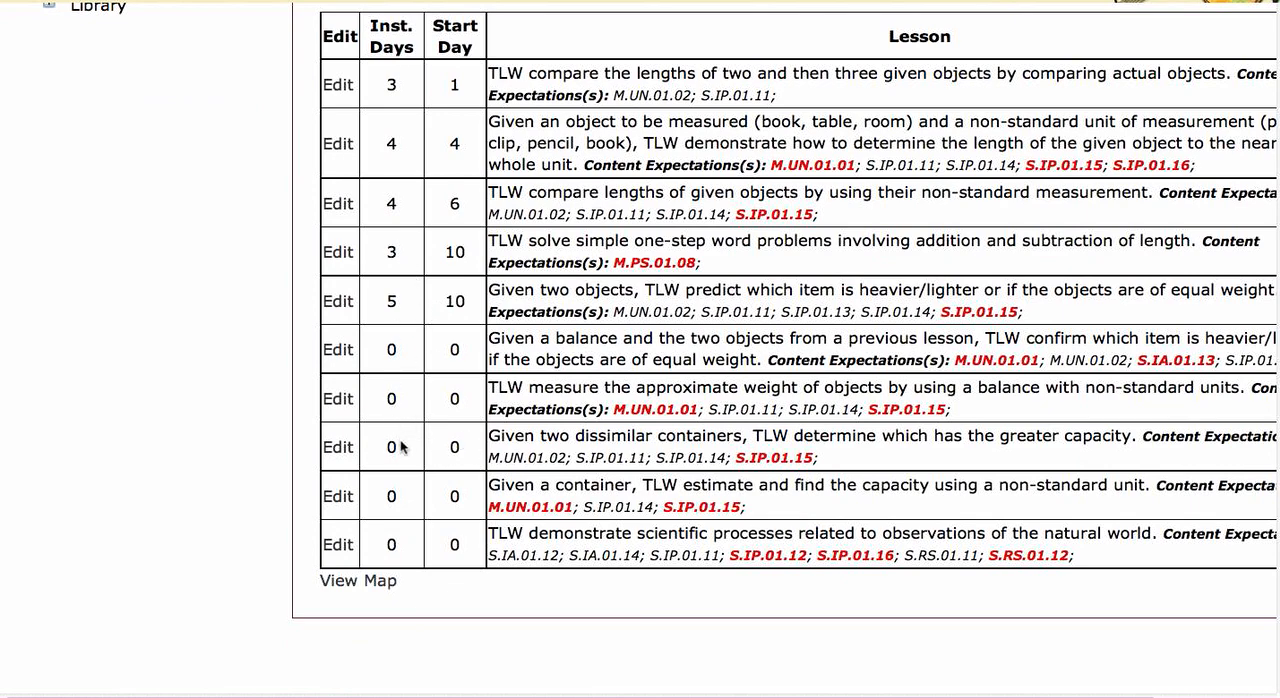
{"action": "left_click", "coordinate": [346, 582]}
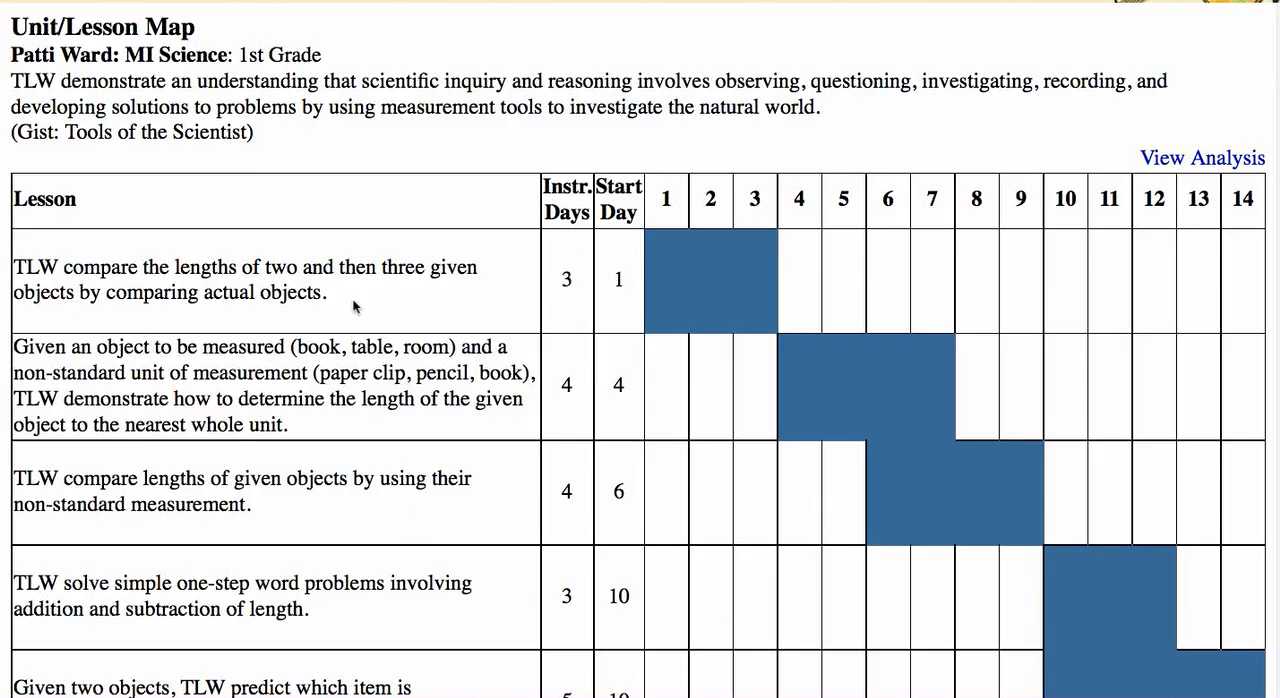
{"action": "scroll", "coordinate": [336, 601], "scroll_direction": "down", "scroll_amount": 2}
{"action": "scroll", "coordinate": [338, 606], "scroll_direction": "down", "scroll_amount": 2}
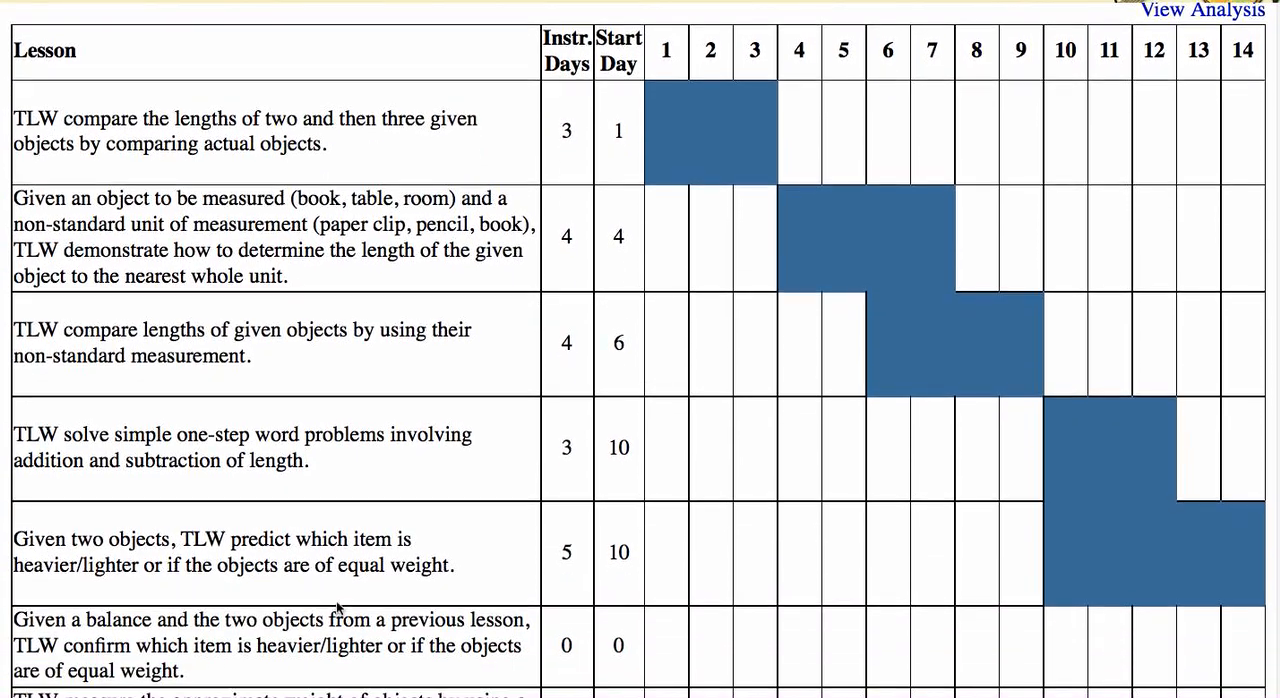
{"action": "scroll", "coordinate": [337, 606], "scroll_direction": "up", "scroll_amount": 2}
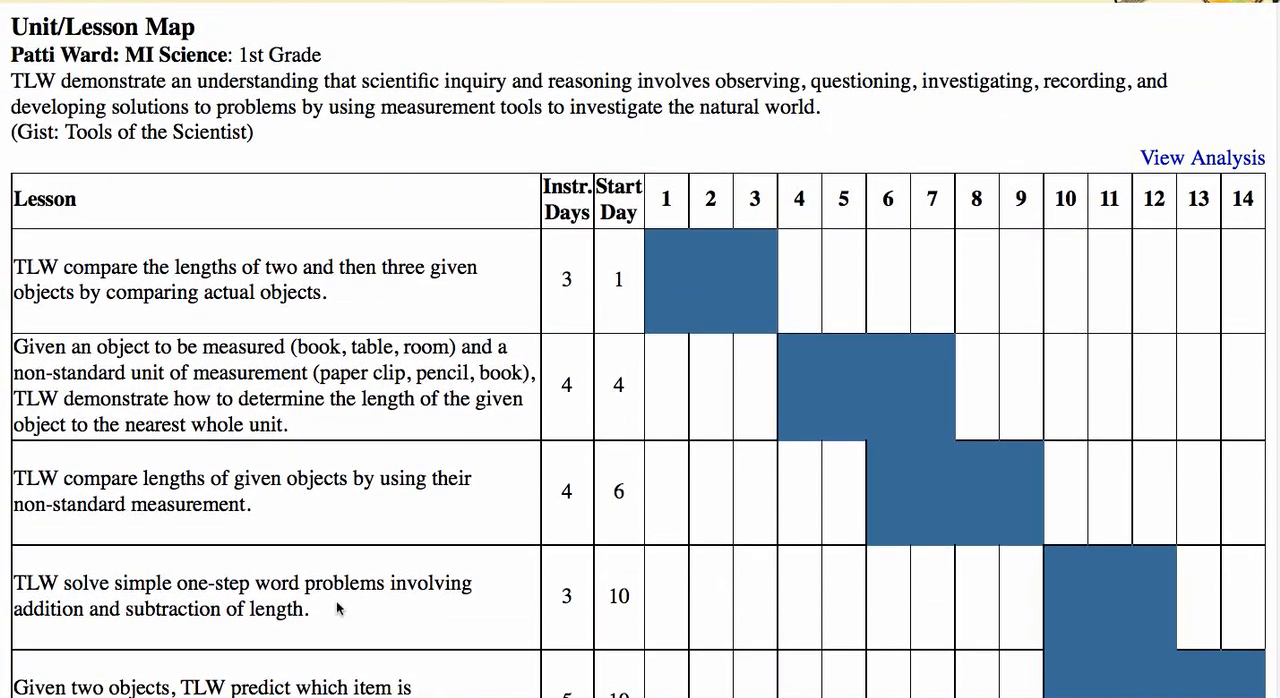